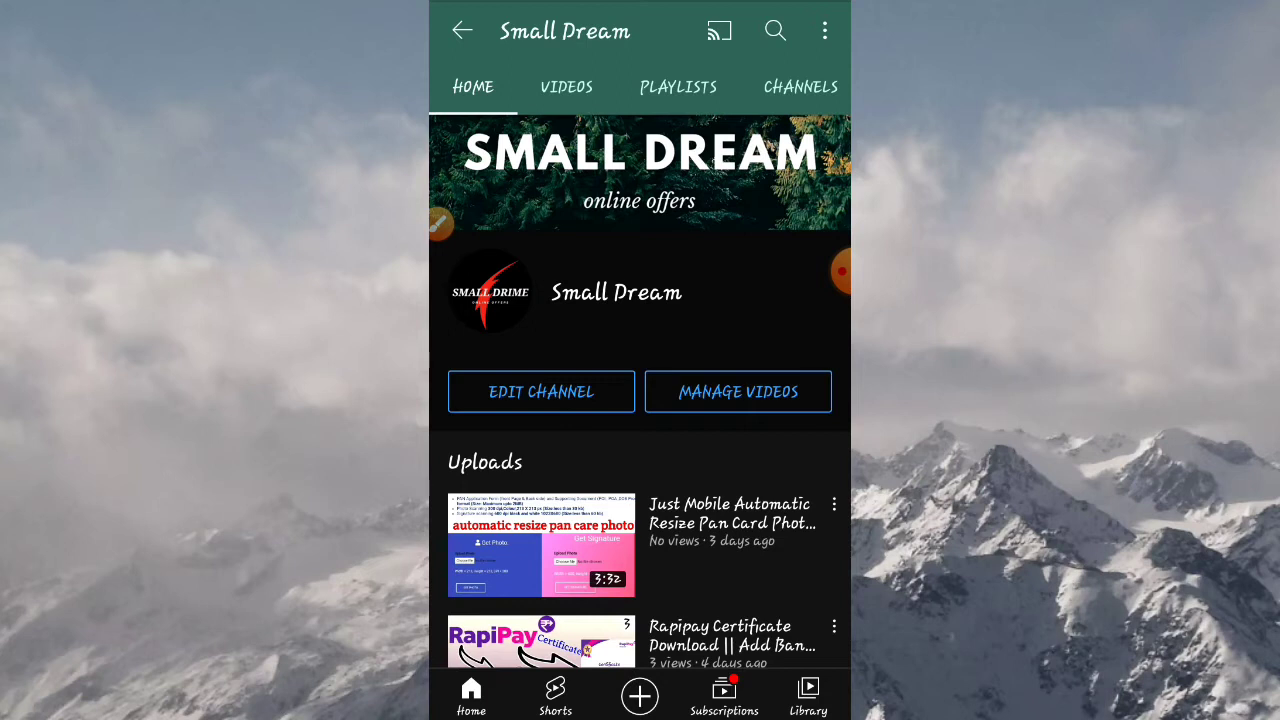
scroll(640, 400, "down", 1)
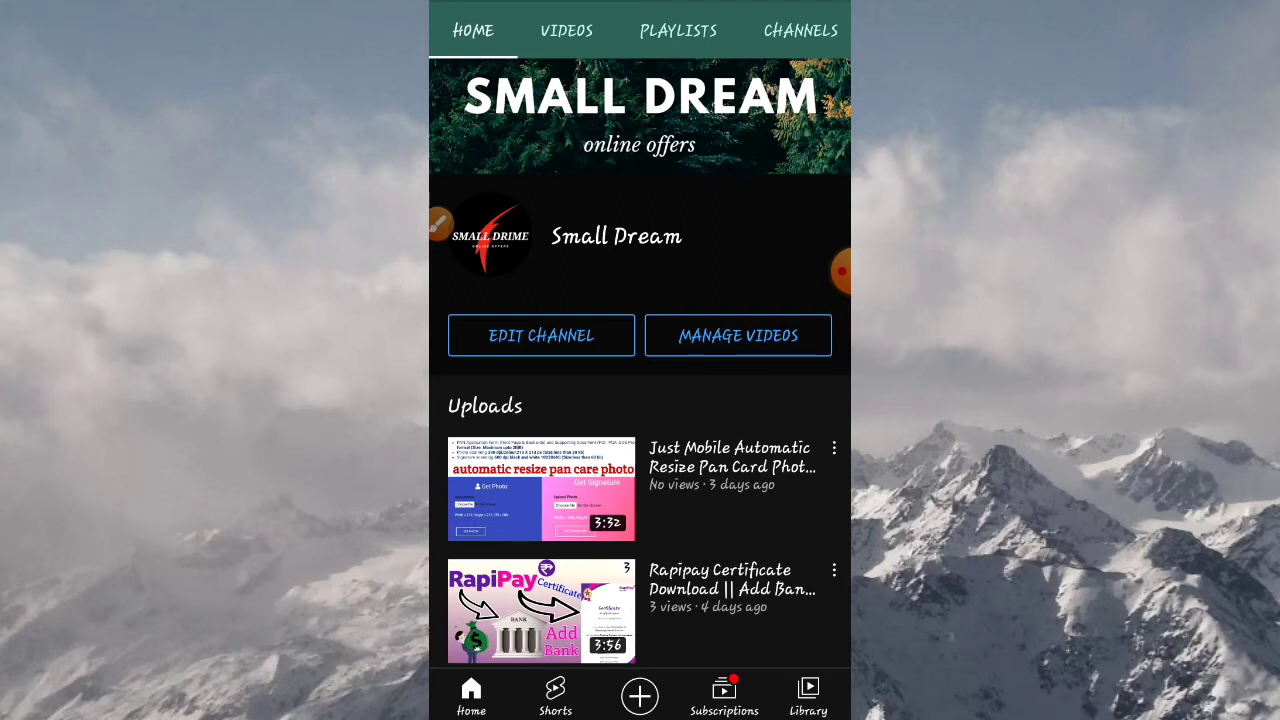
scroll(640, 400, "down", 3)
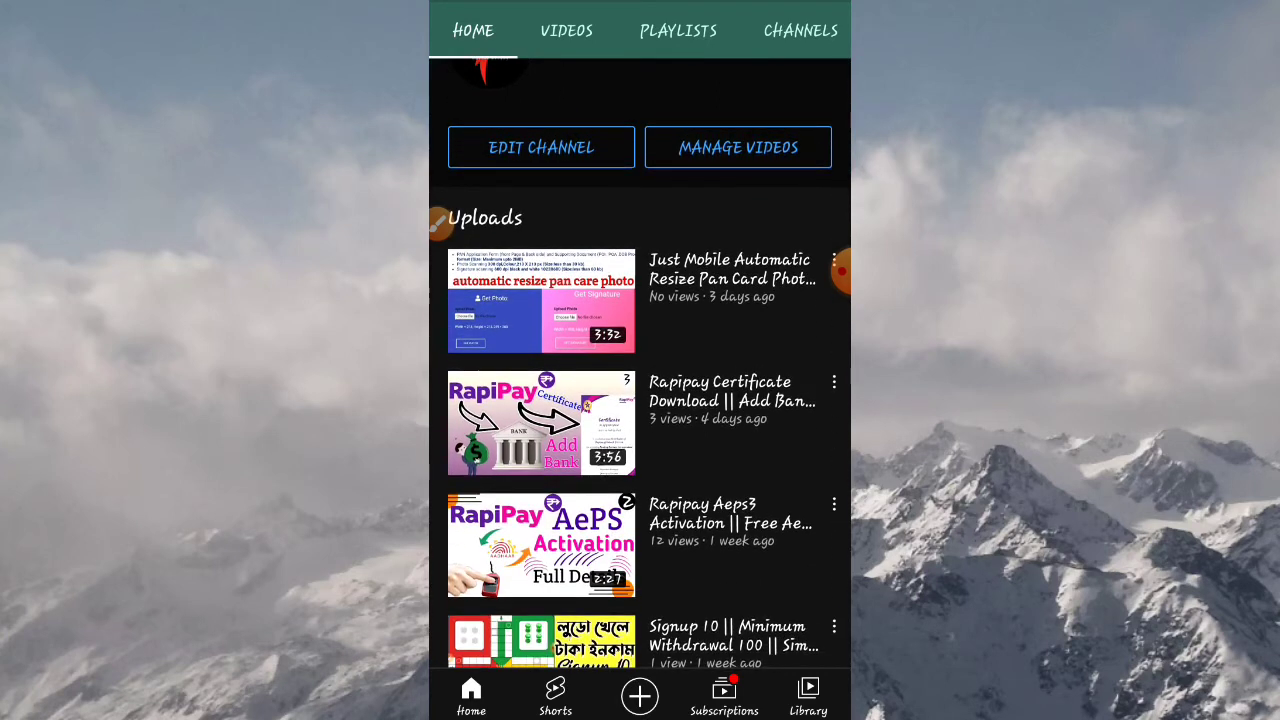
scroll(640, 400, "up", 3)
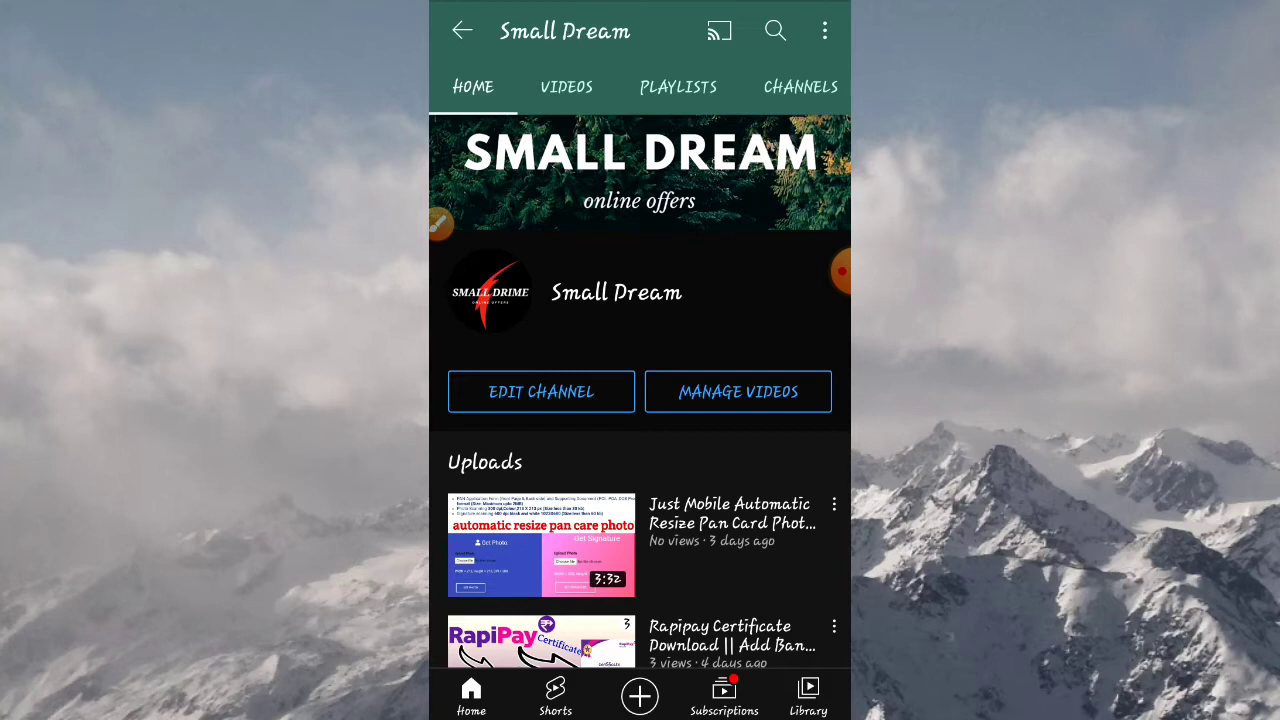
scroll(640, 390, "down", 1)
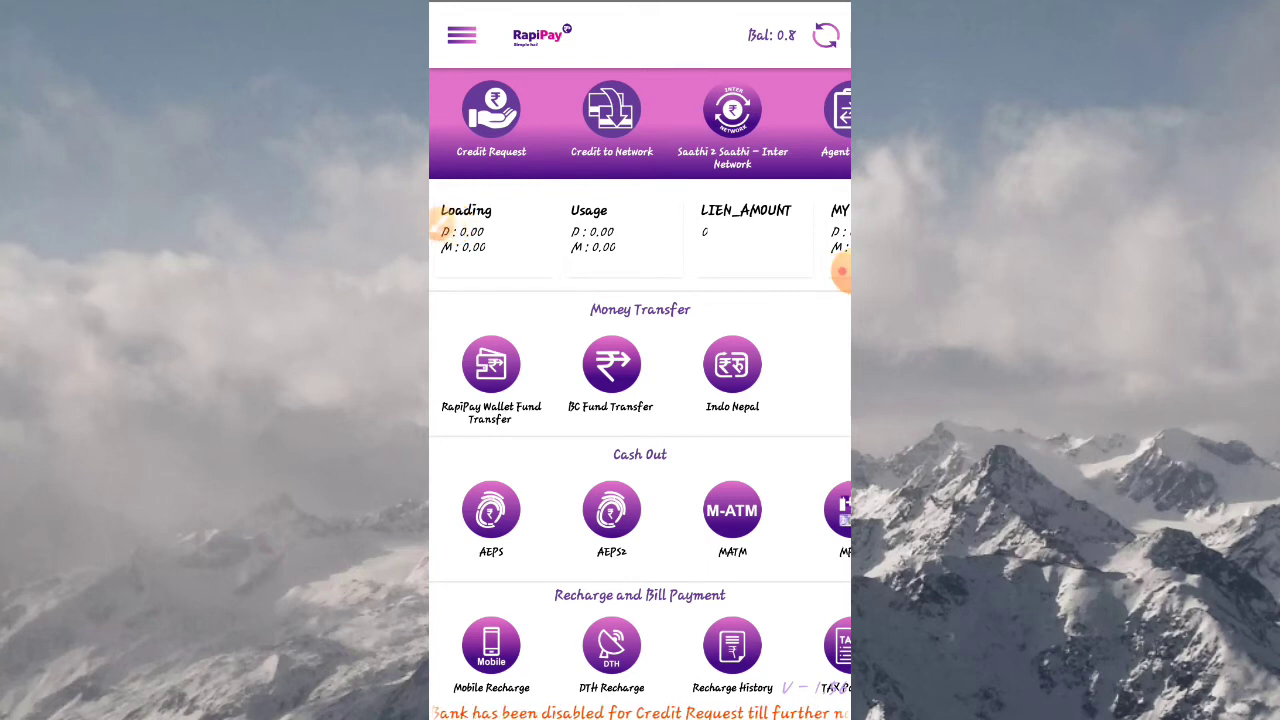
Bring up the RapiPay home dashboard listing Money Transfer, Cash Out and Recharge services.
left_click_drag(445, 222, 449, 409)
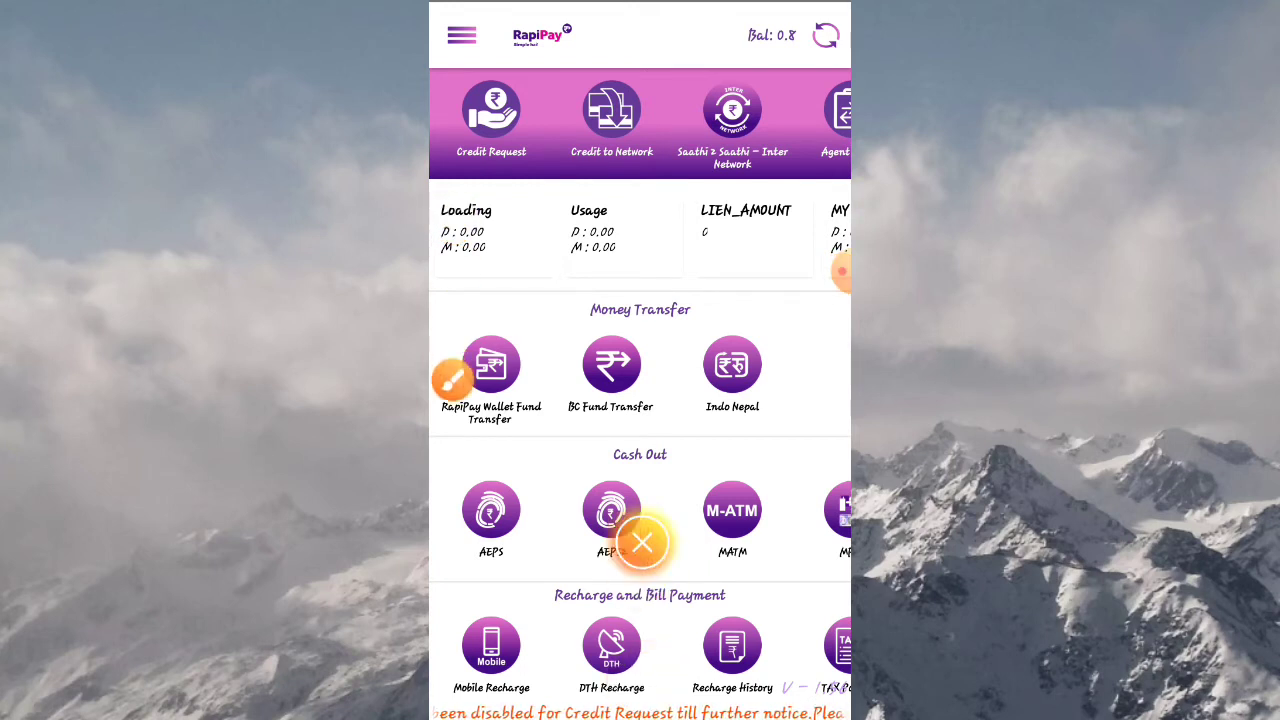
left_click(449, 409)
mouse_move(652, 468)
left_mouse_down()
mouse_move(568, 490)
mouse_move(566, 506)
left_mouse_up()
left_click(812, 689)
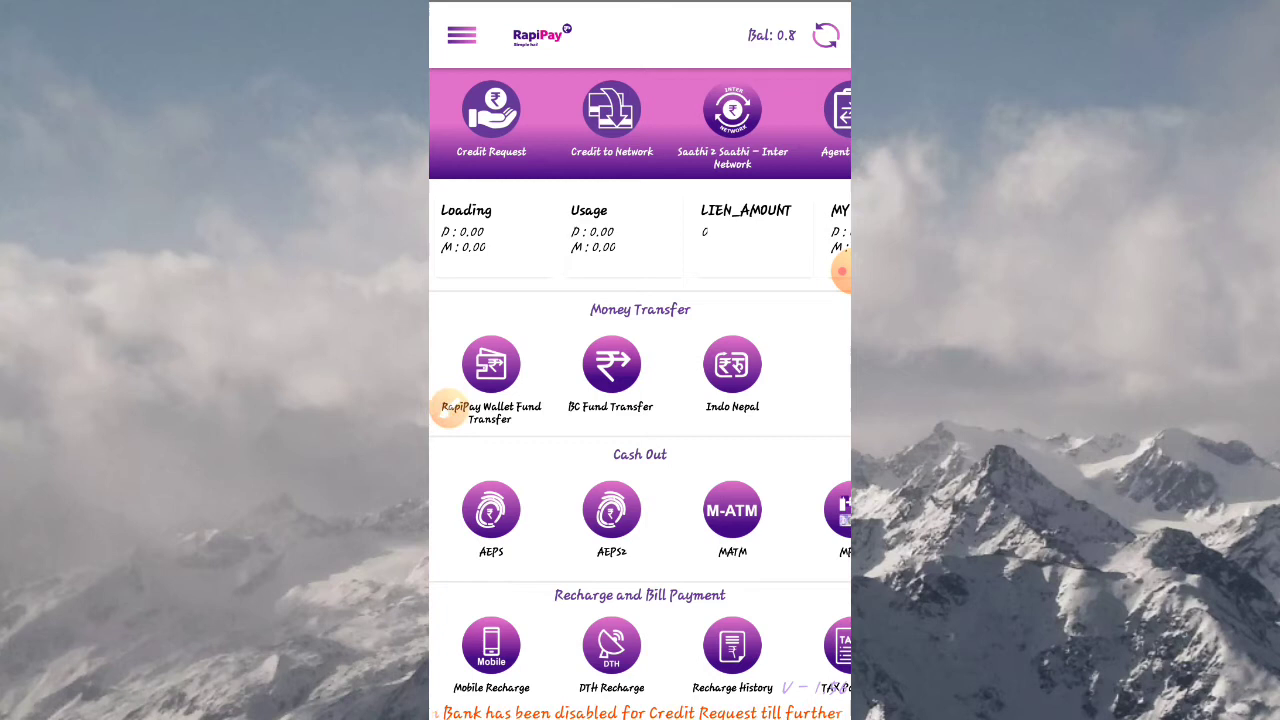
left_click(451, 408)
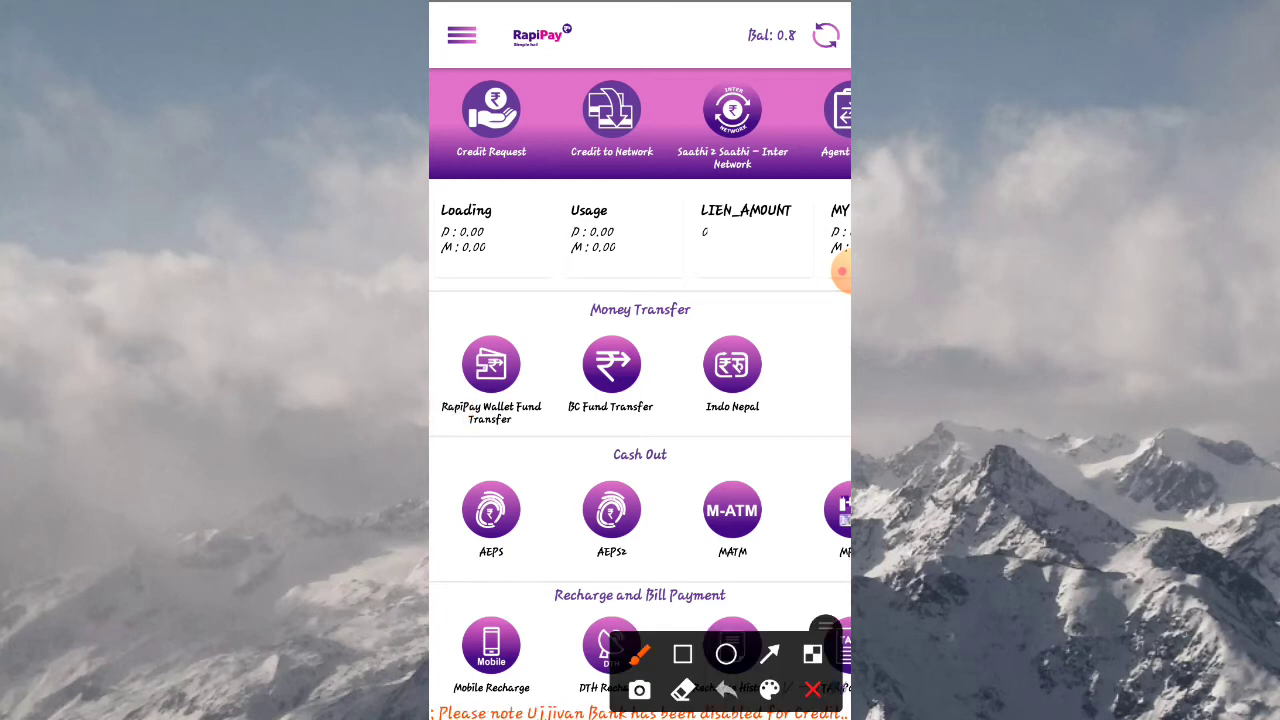
left_click(812, 689)
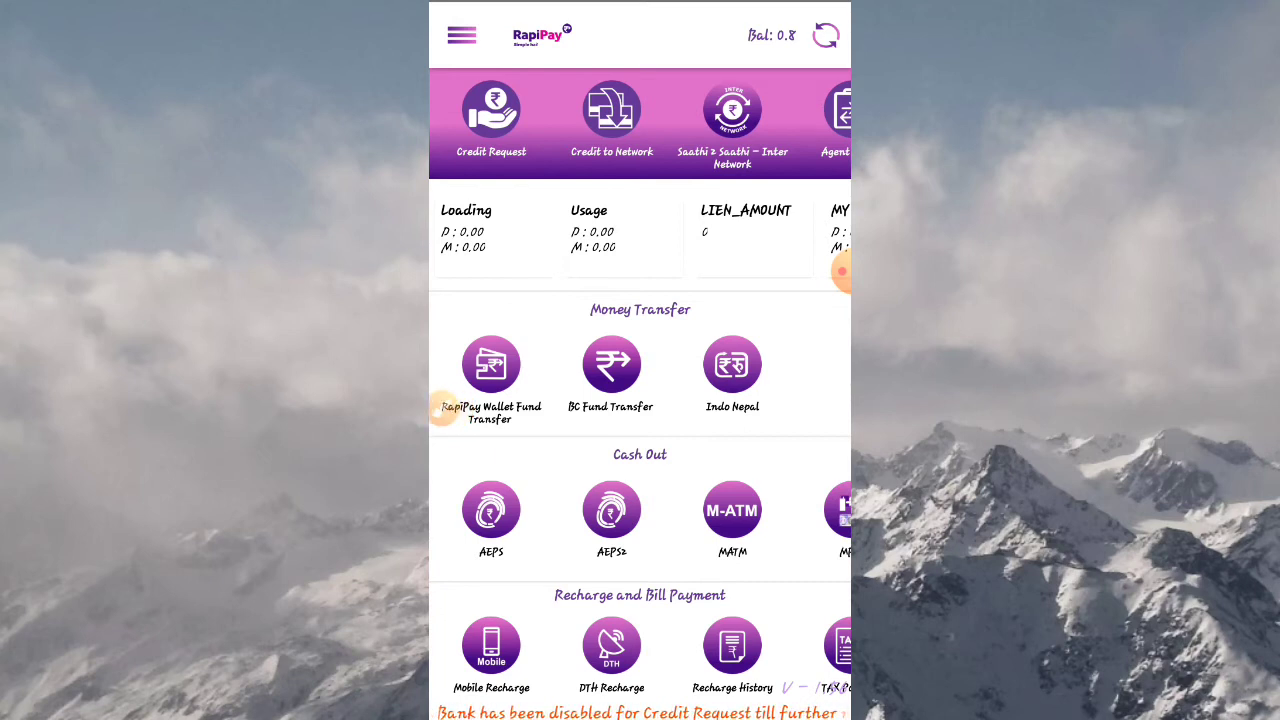
Open the AEPS service under Cash Out and decline the device location prompt.
left_click(491, 510)
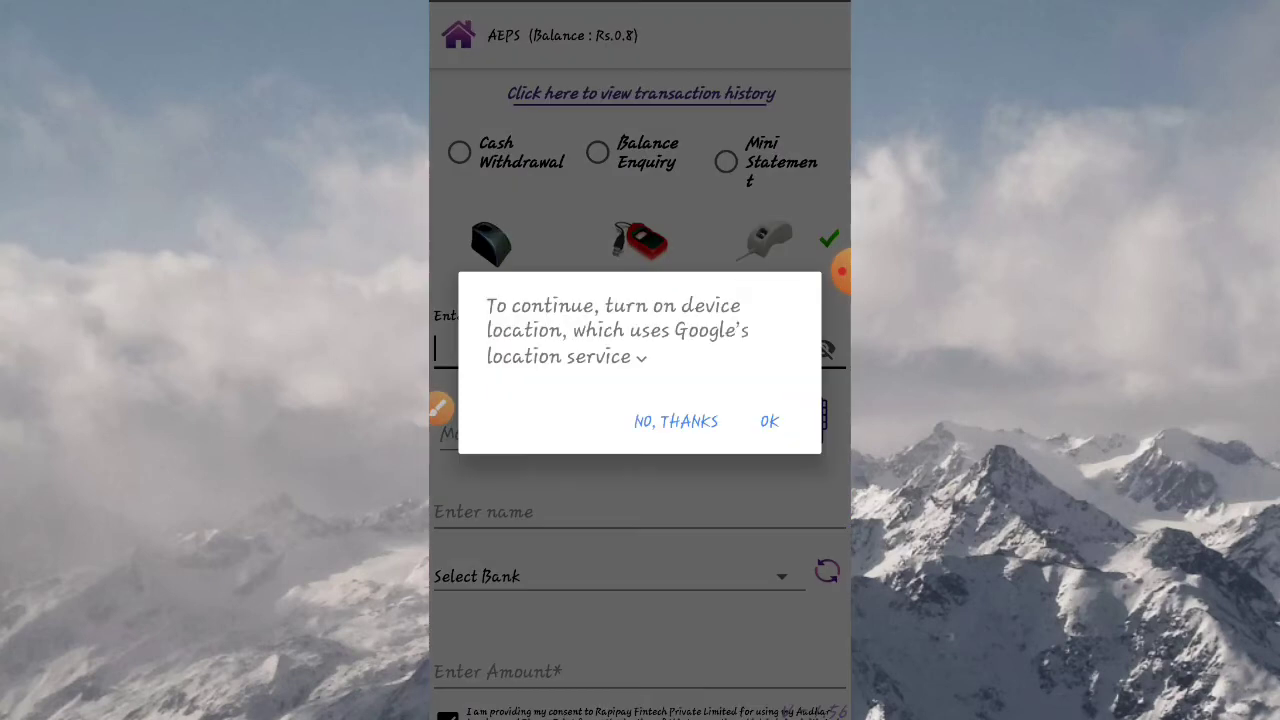
left_click(769, 421)
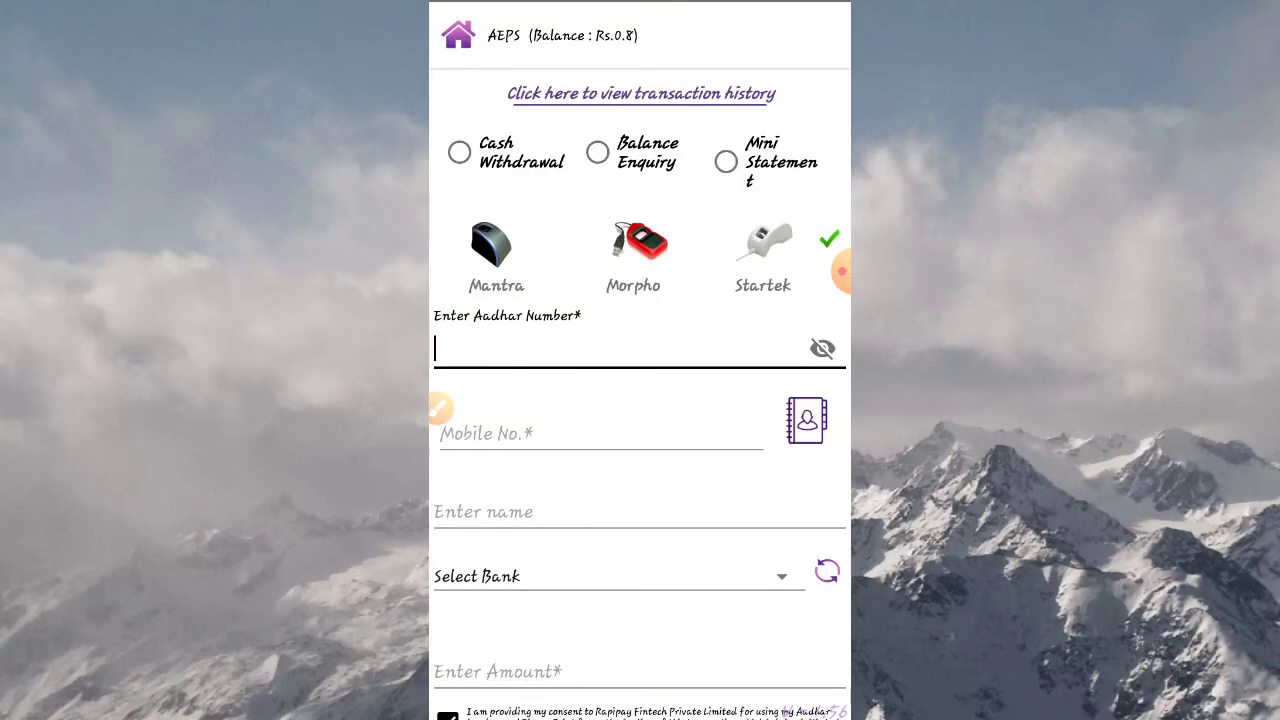
left_click(445, 408)
mouse_move(467, 192)
left_mouse_down()
mouse_move(585, 163)
mouse_move(630, 115)
mouse_move(598, 166)
left_mouse_up()
mouse_move(790, 124)
left_mouse_down()
mouse_move(740, 186)
mouse_move(806, 140)
mouse_move(692, 156)
left_mouse_up()
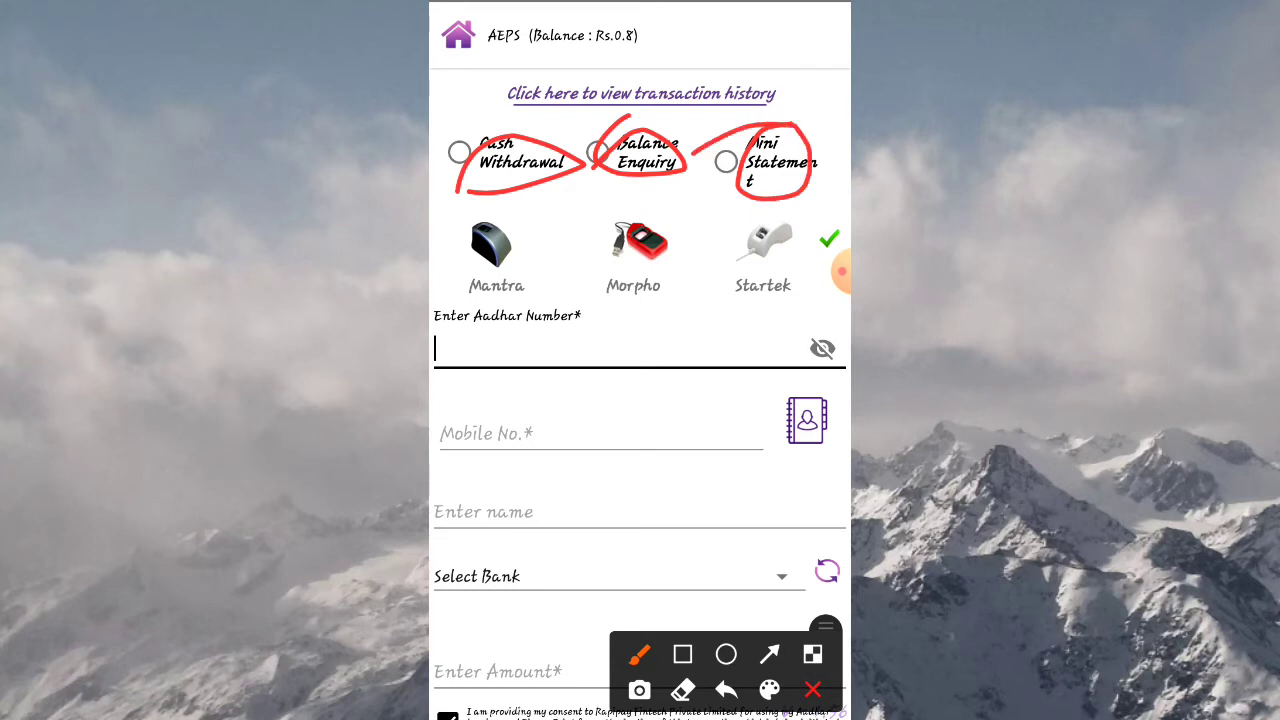
left_click(812, 689)
Select Mini Statement as the AEPS transaction type.
left_click(726, 162)
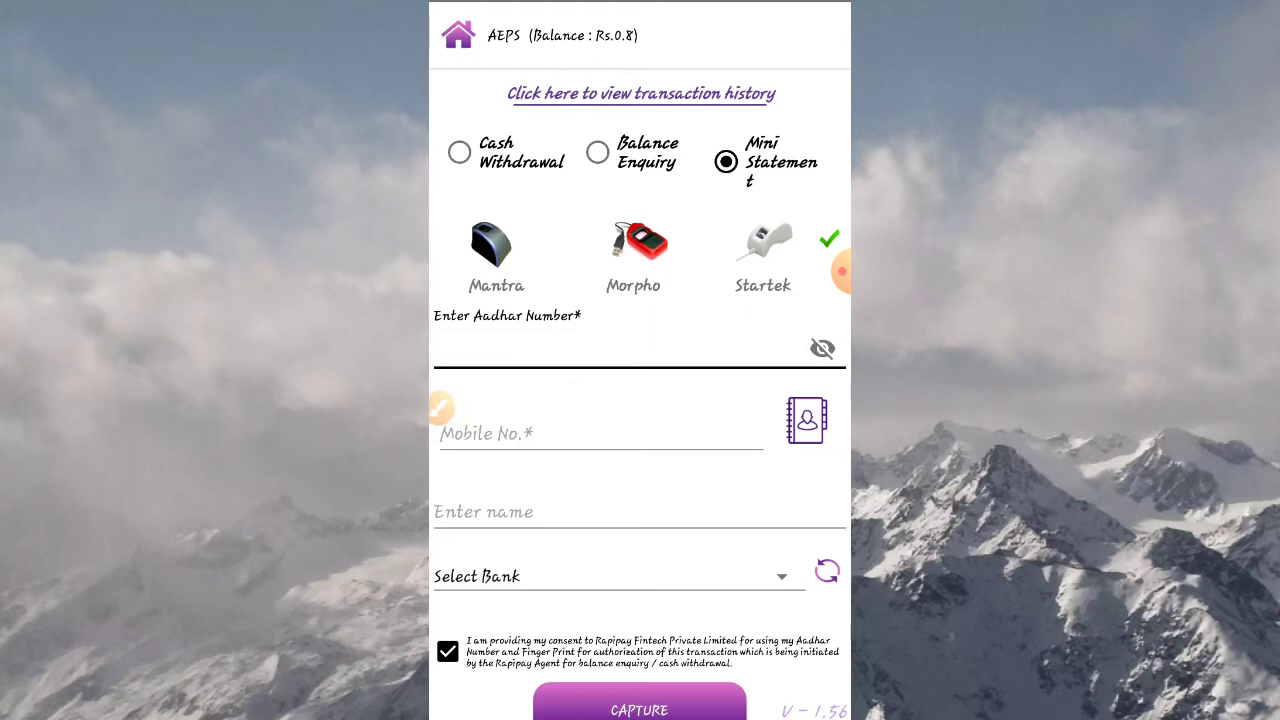
left_click(447, 406)
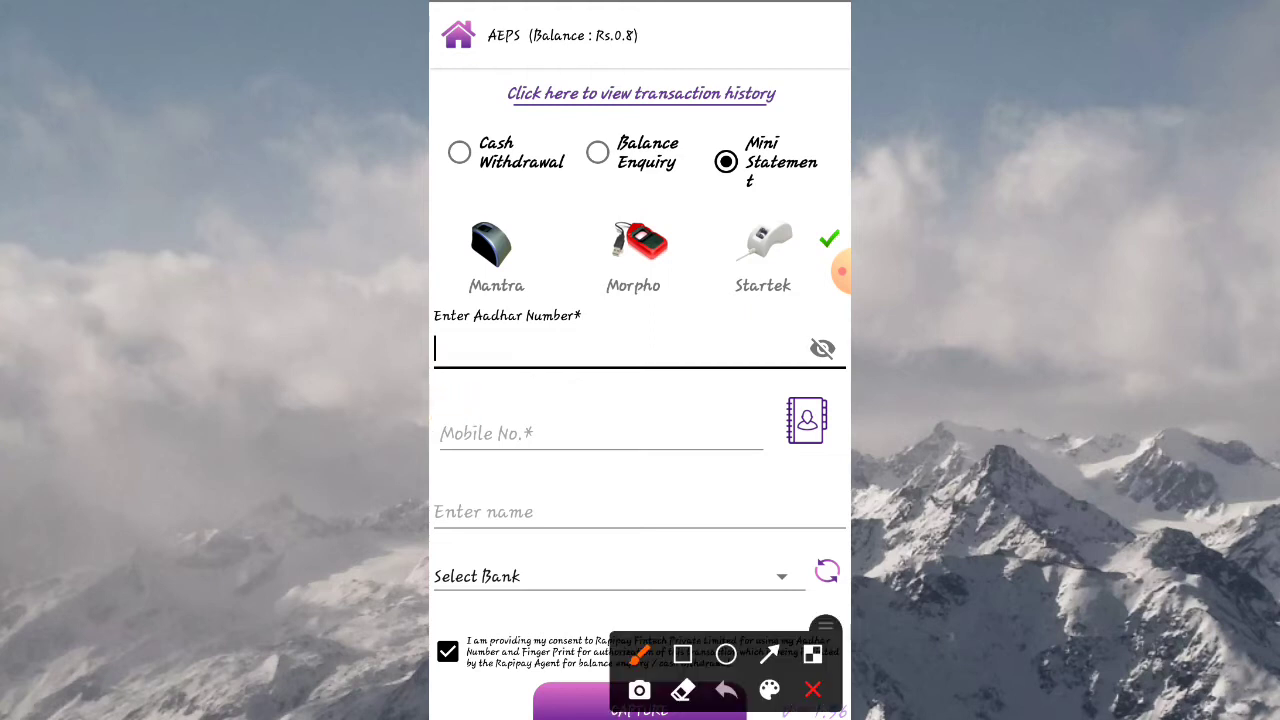
mouse_move(540, 205)
left_mouse_down()
mouse_move(594, 266)
mouse_move(670, 240)
mouse_move(605, 258)
left_mouse_up()
left_click_drag(705, 258, 790, 235)
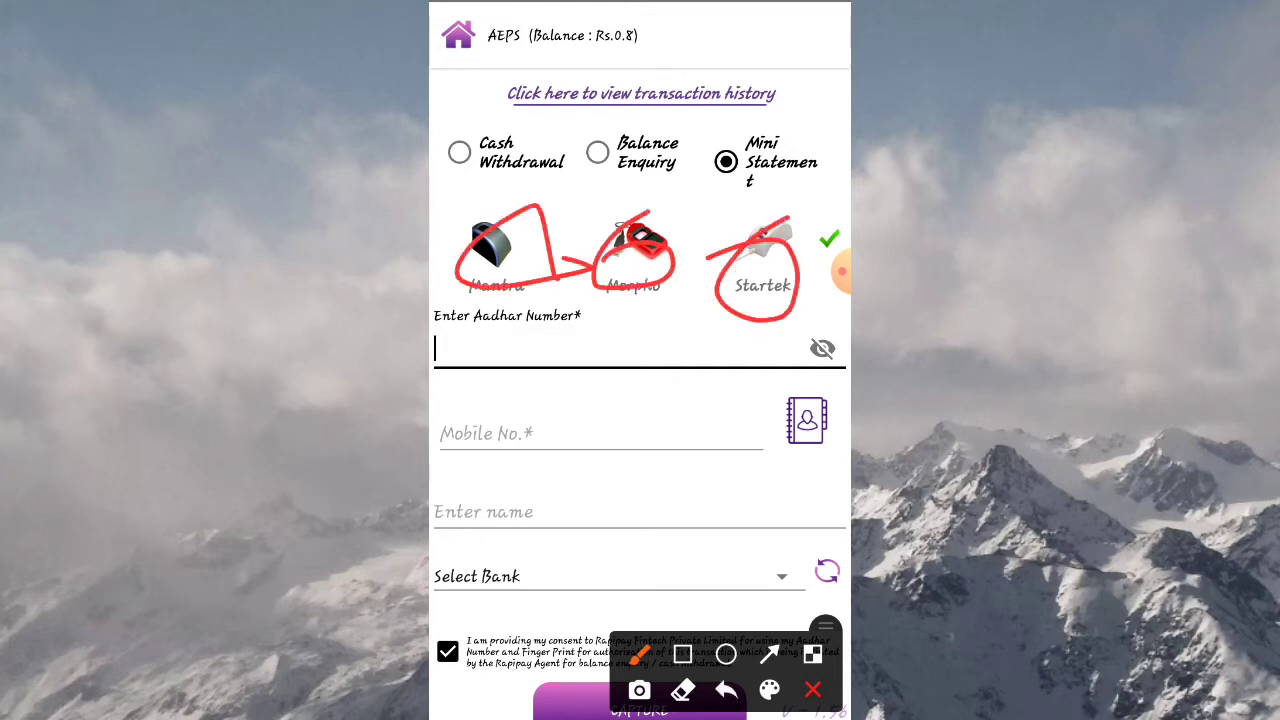
left_click(813, 690)
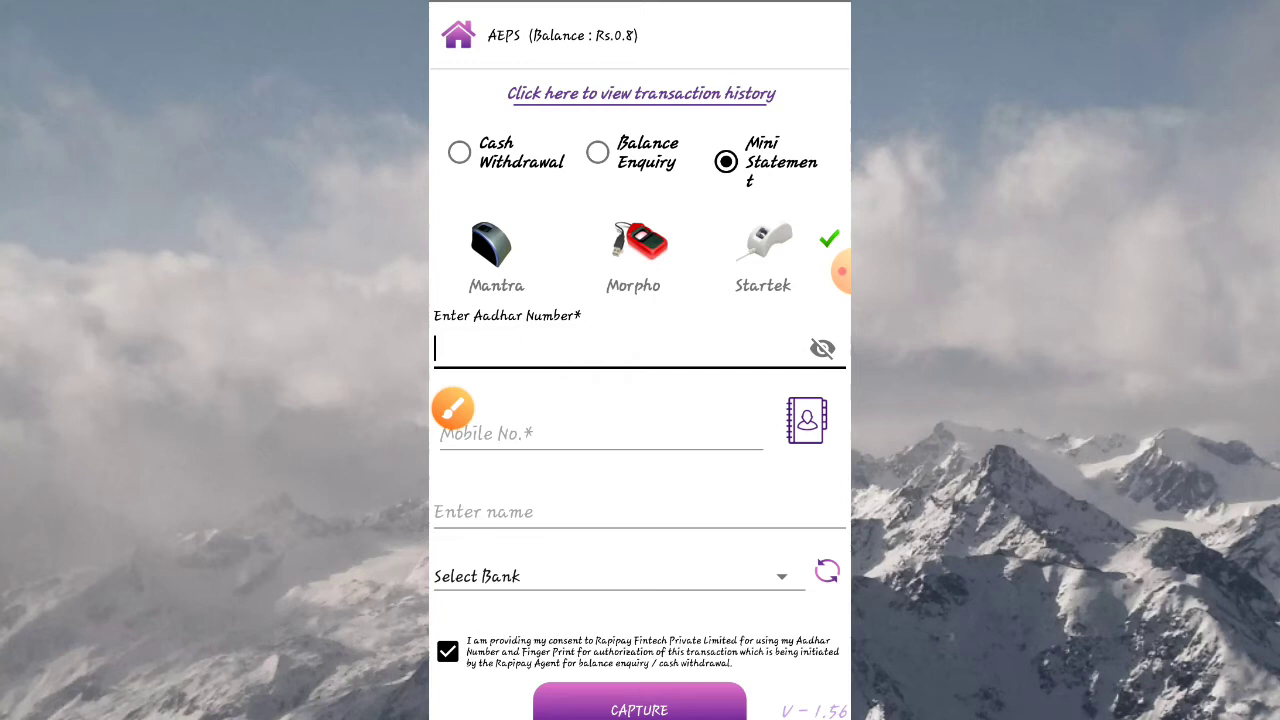
Fill the Mini Statement form and capture the fingerprint, earning a Rs 1 cashback.
left_click(447, 406)
left_click_drag(626, 306, 575, 340)
mouse_move(718, 400)
left_mouse_down()
mouse_move(700, 456)
mouse_move(680, 400)
left_mouse_up()
left_click_drag(695, 491, 755, 470)
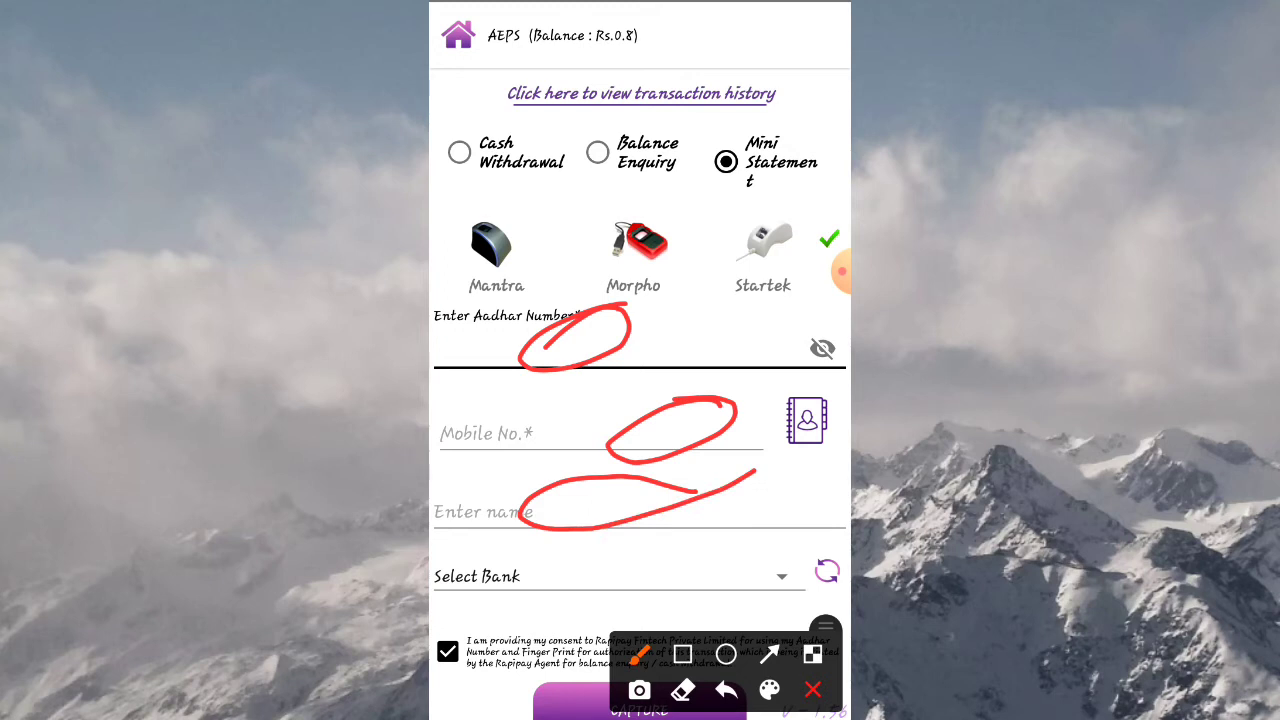
left_click(813, 690)
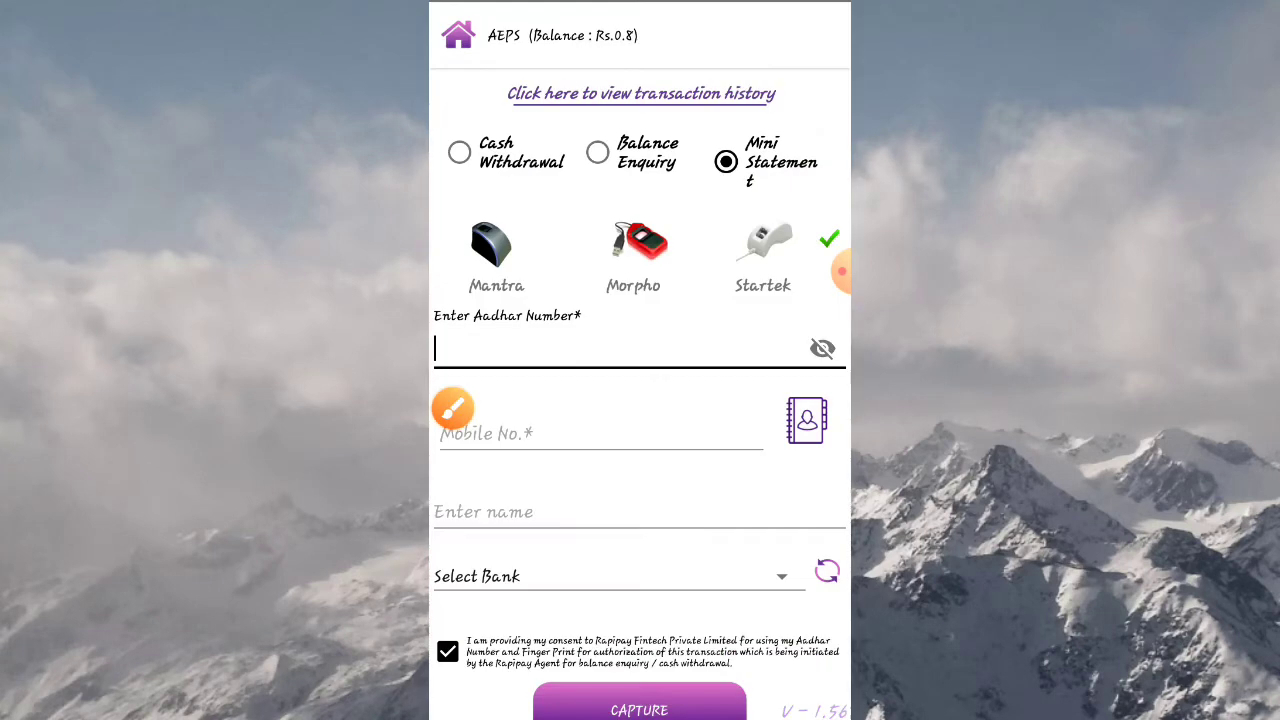
left_click(452, 408)
mouse_move(438, 620)
left_mouse_down()
mouse_move(478, 582)
mouse_move(465, 588)
left_mouse_up()
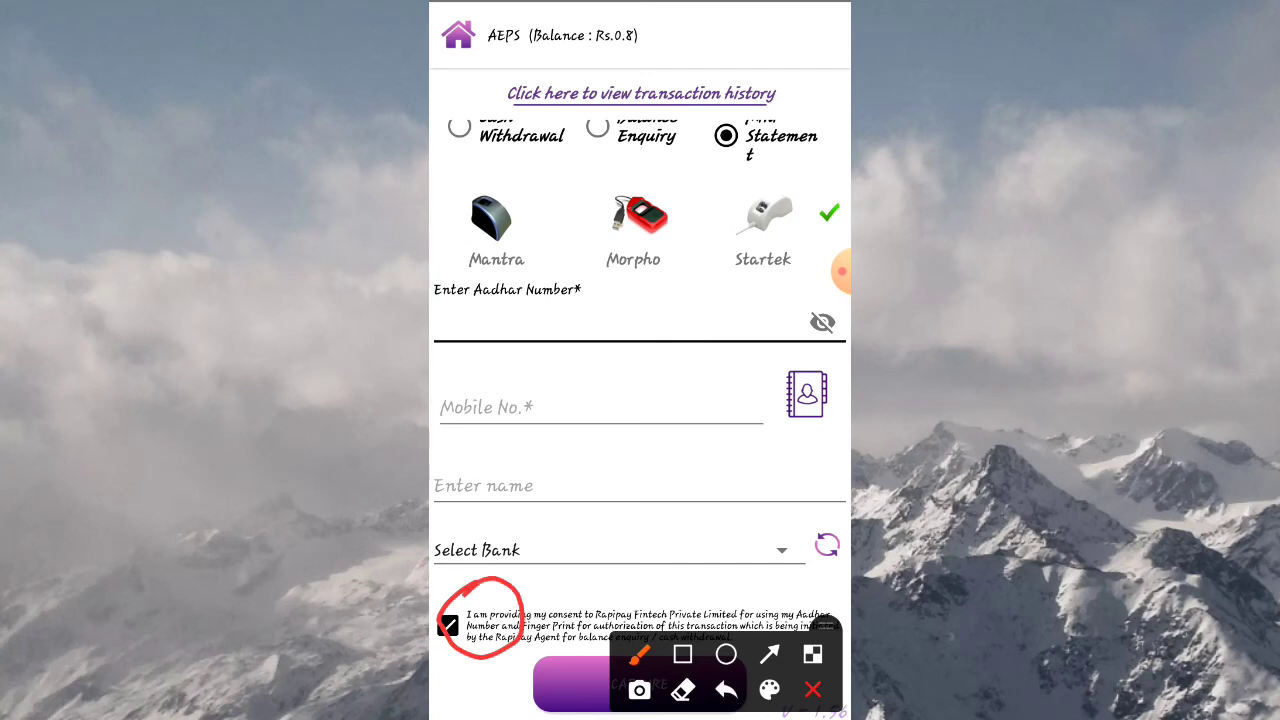
left_click(813, 690)
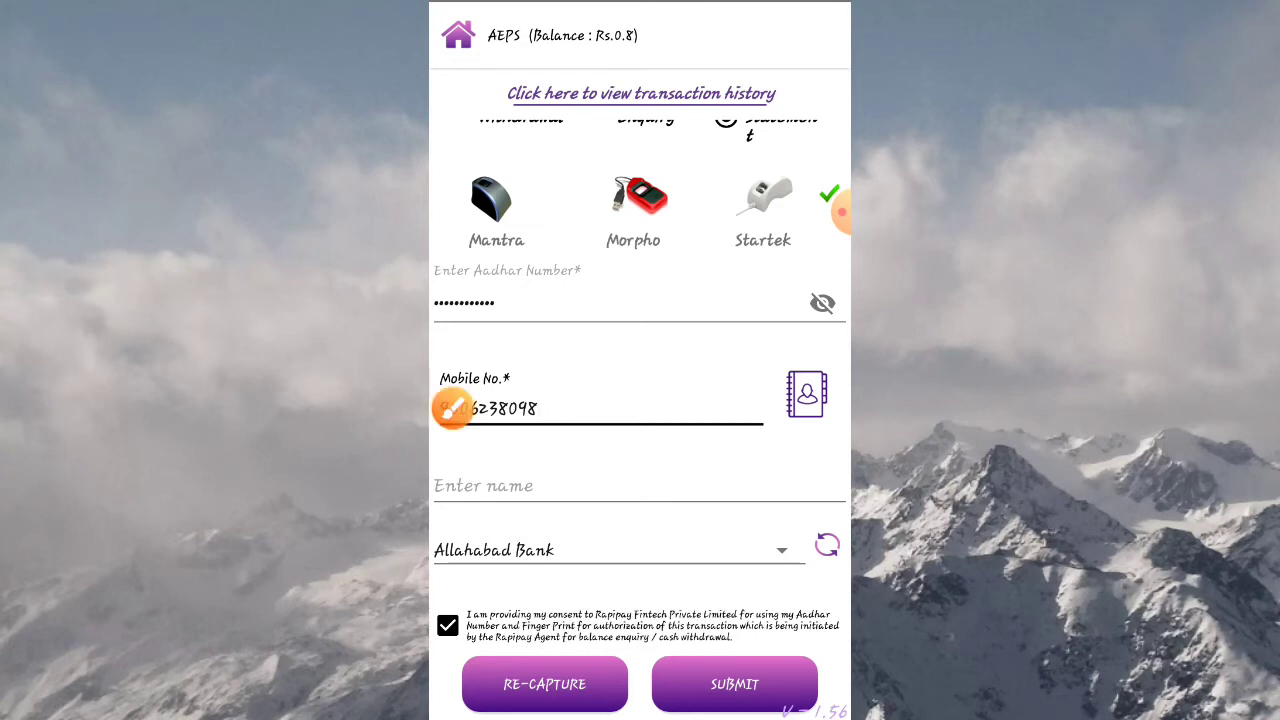
Get the Mini Statement result showing 1213.91 available and agent balance Rs 1.75.
left_click(453, 408)
left_click_drag(718, 270, 648, 322)
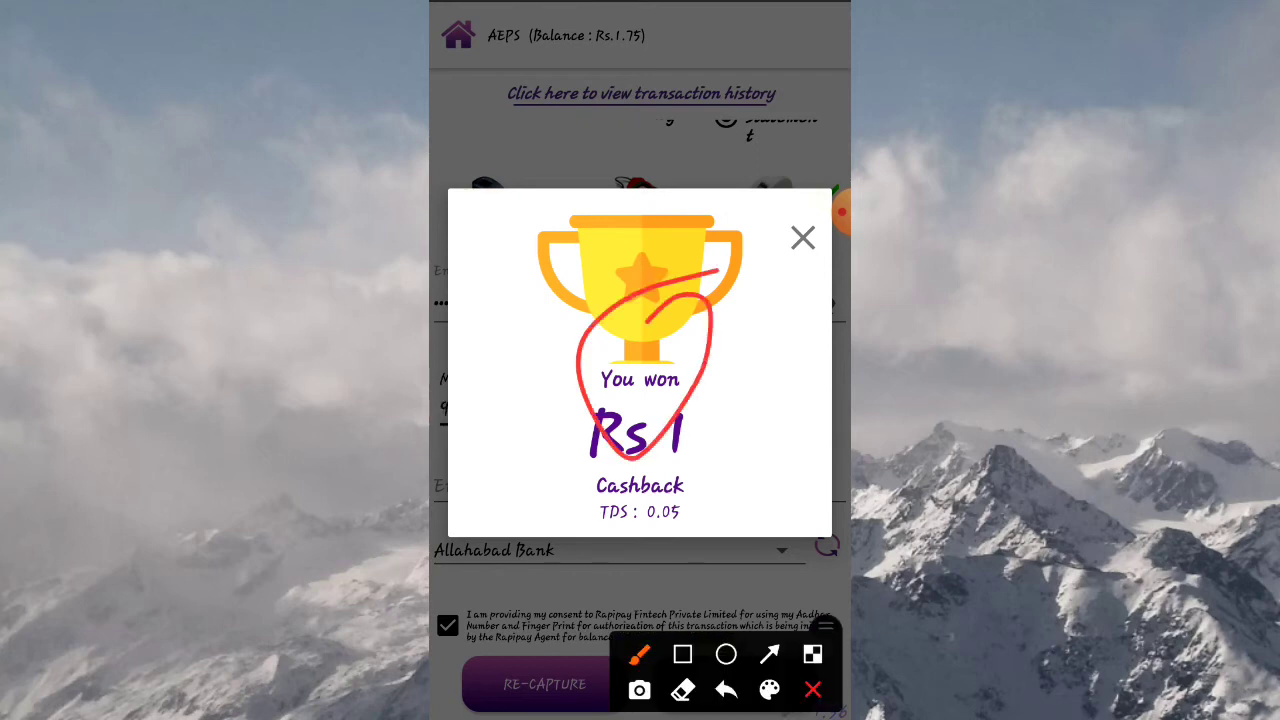
mouse_move(670, 505)
left_mouse_down()
mouse_move(745, 490)
mouse_move(648, 572)
left_mouse_up()
left_click(813, 690)
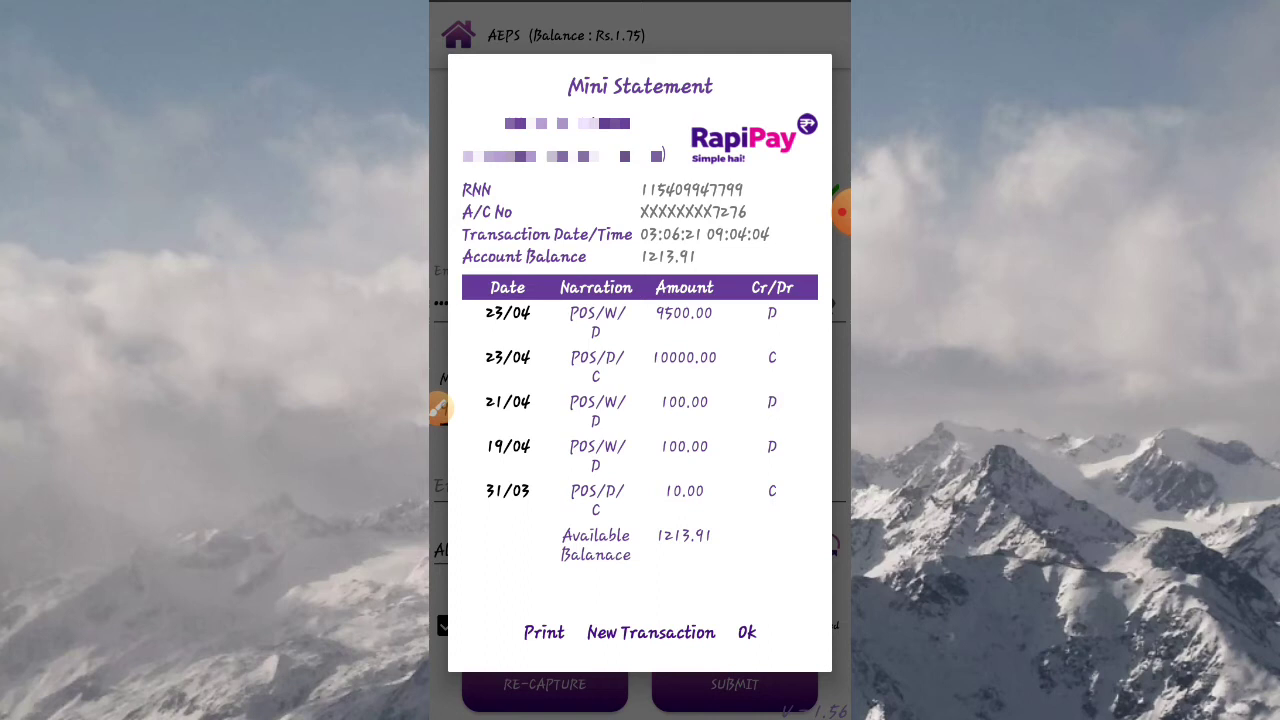
Review the recent transactions listed in the Mini Statement.
left_click(453, 408)
mouse_move(548, 273)
left_mouse_down()
mouse_move(473, 455)
mouse_move(545, 312)
left_mouse_up()
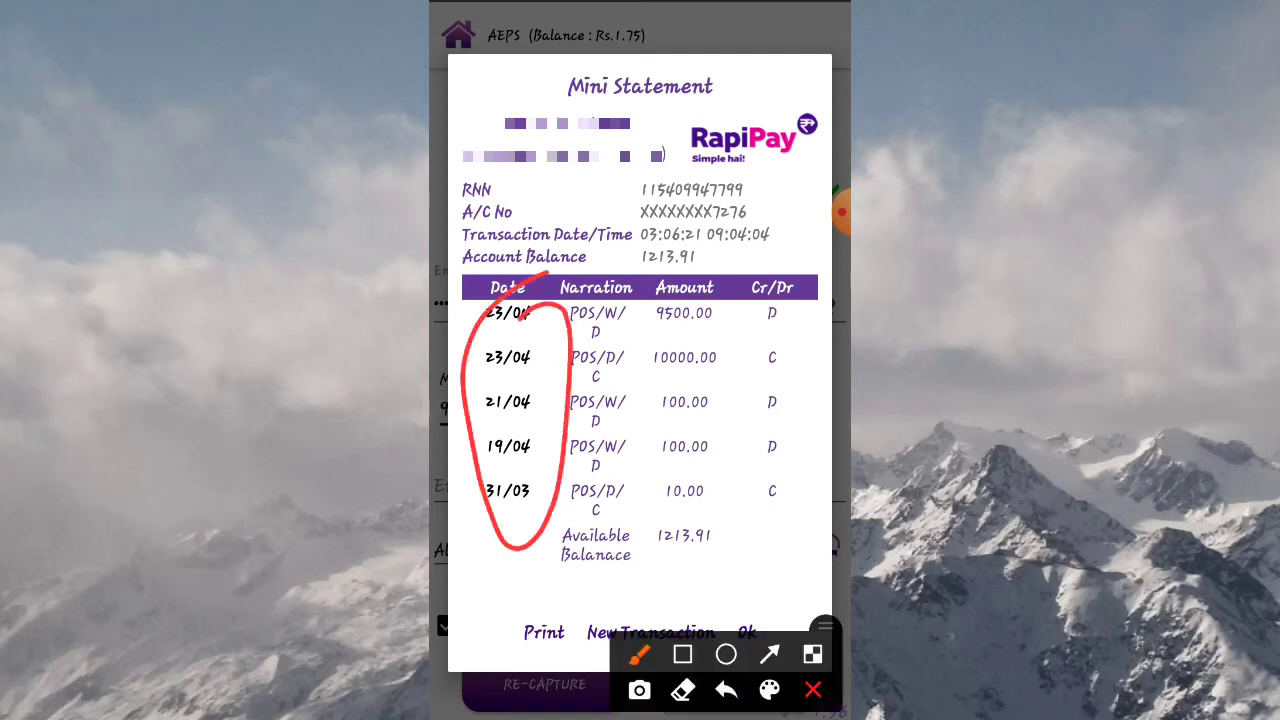
mouse_move(780, 203)
left_mouse_down()
mouse_move(740, 190)
mouse_move(783, 207)
mouse_move(790, 192)
mouse_move(700, 226)
mouse_move(655, 270)
mouse_move(750, 205)
left_mouse_up()
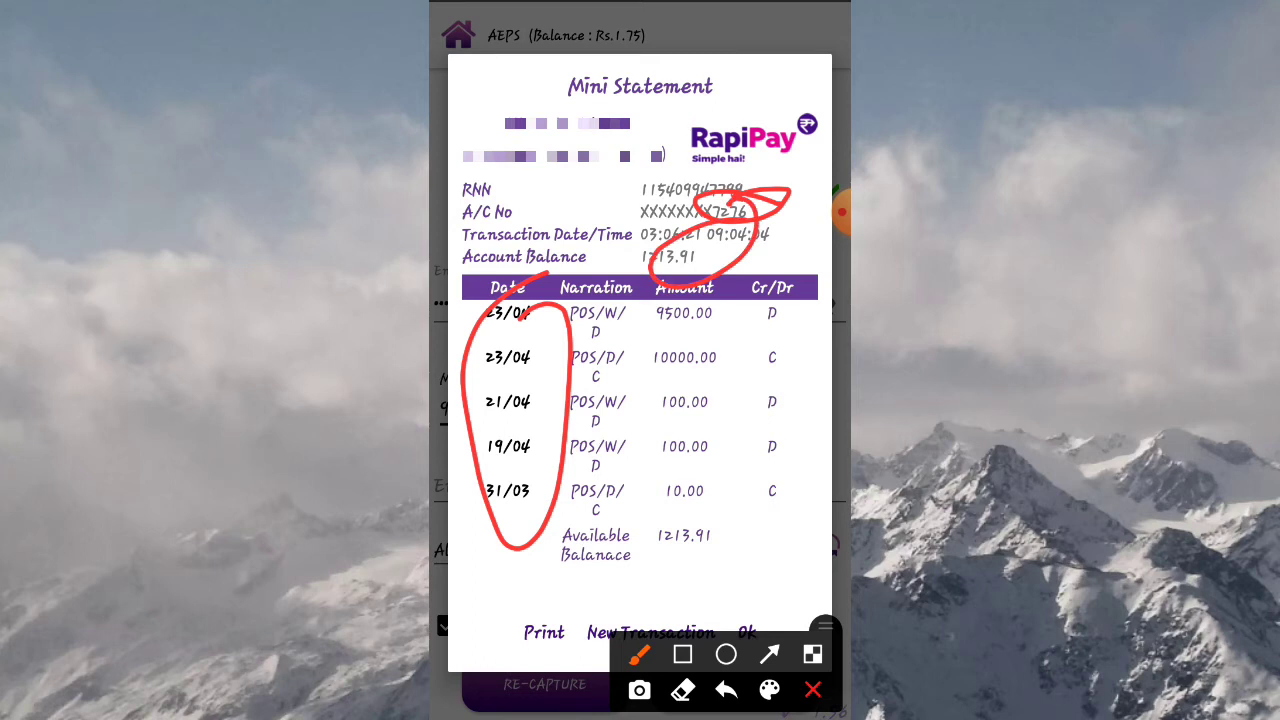
left_click(813, 690)
Close the Mini Statement with Ok, returning to the AEPS form.
left_click(451, 408)
mouse_move(722, 236)
left_mouse_down()
mouse_move(588, 285)
mouse_move(740, 248)
mouse_move(610, 262)
left_mouse_up()
left_click(813, 690)
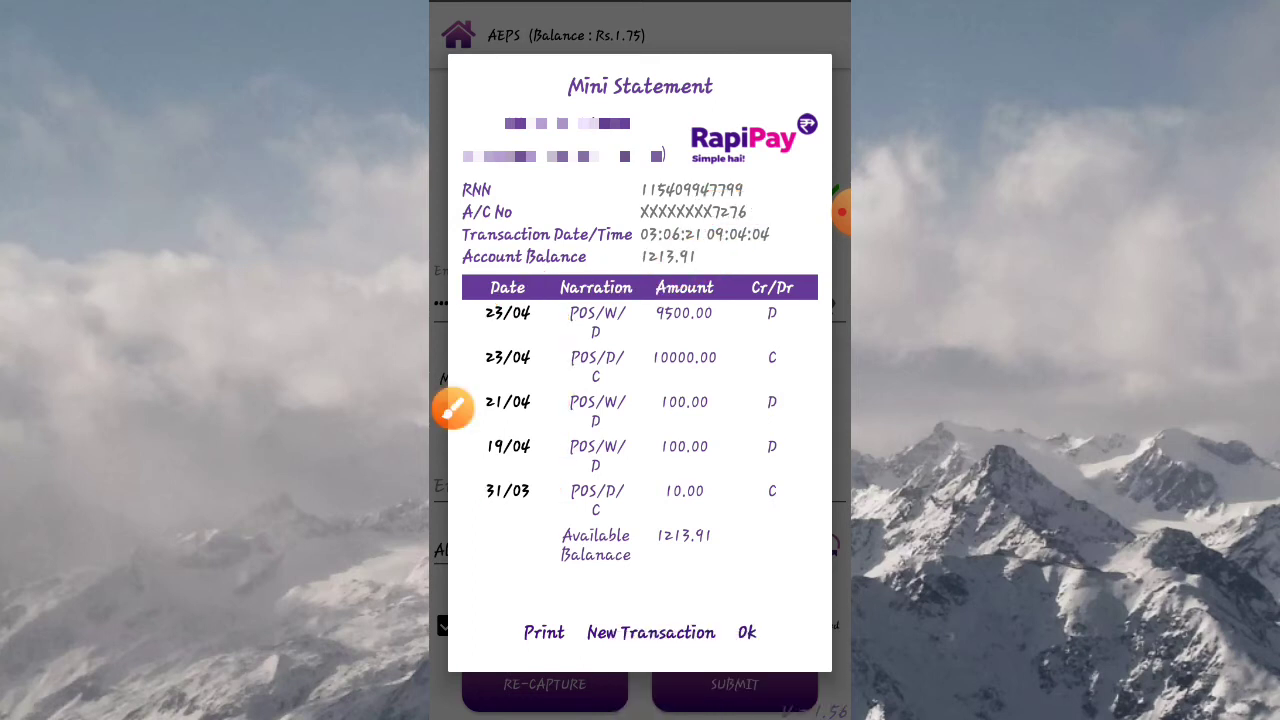
left_click(747, 632)
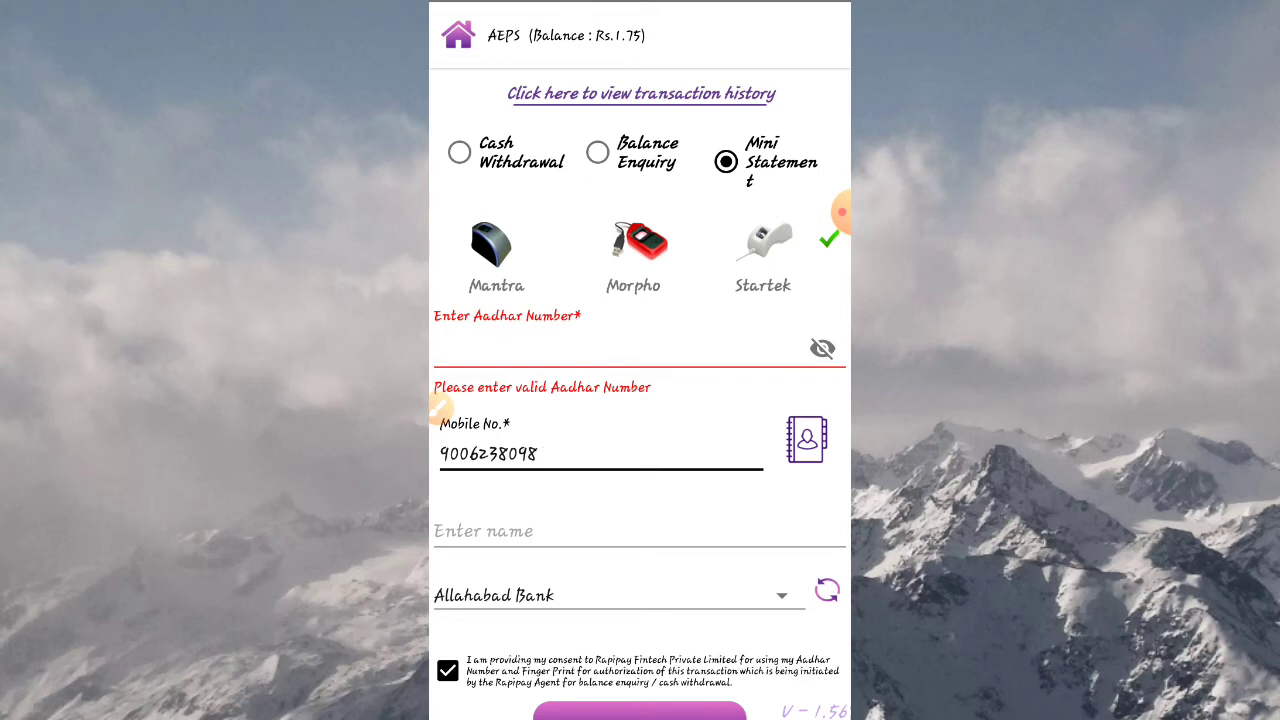
scroll(640, 450, "down", 1)
scroll(440, 408, "up", 1)
Scroll to the top of the AEPS form and pick Balance Enquiry.
left_click(440, 408)
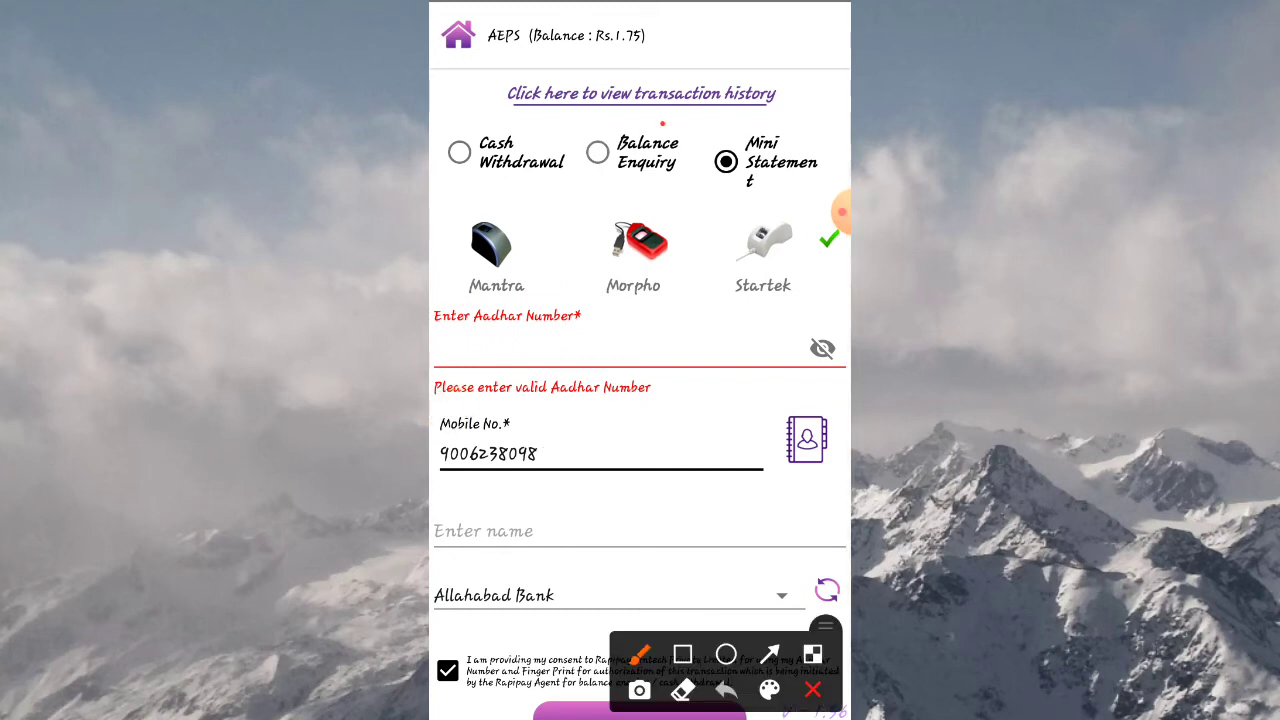
left_click_drag(620, 130, 612, 128)
left_click(814, 689)
left_click(597, 152)
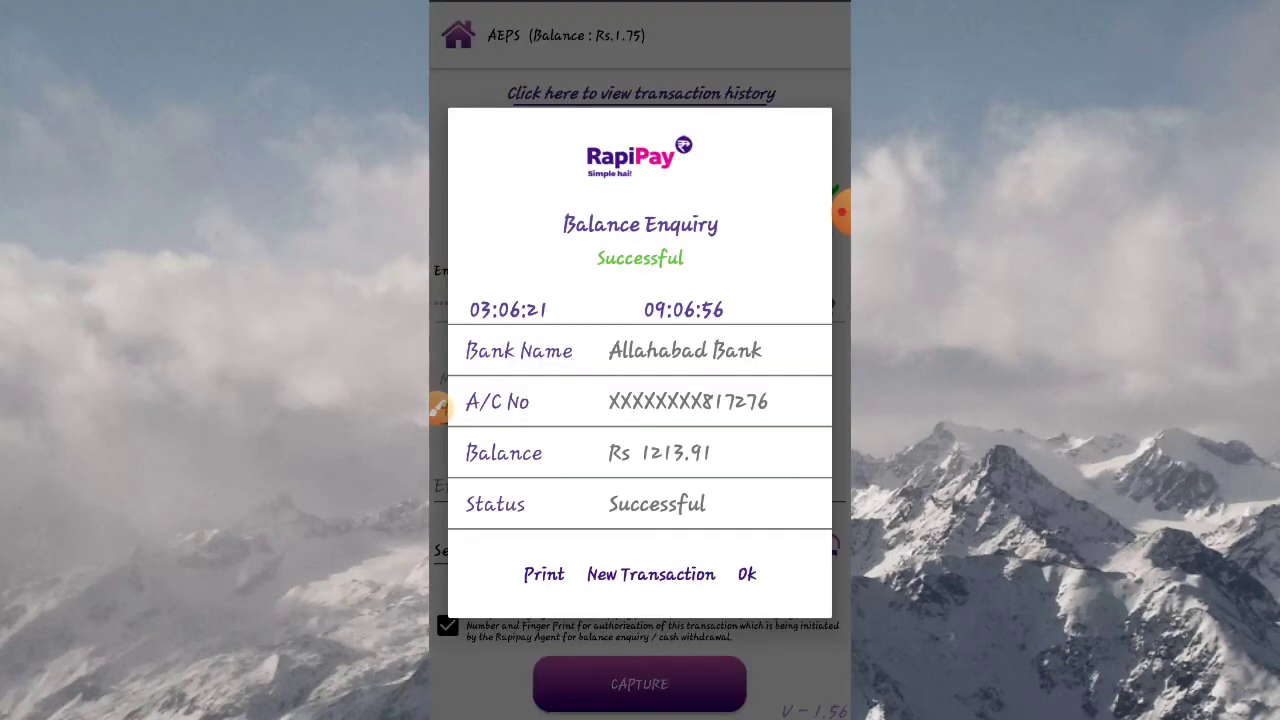
Capture the fingerprint and circle the Allahabad Bank details and Rs 1213.91 balance.
left_click(438, 408)
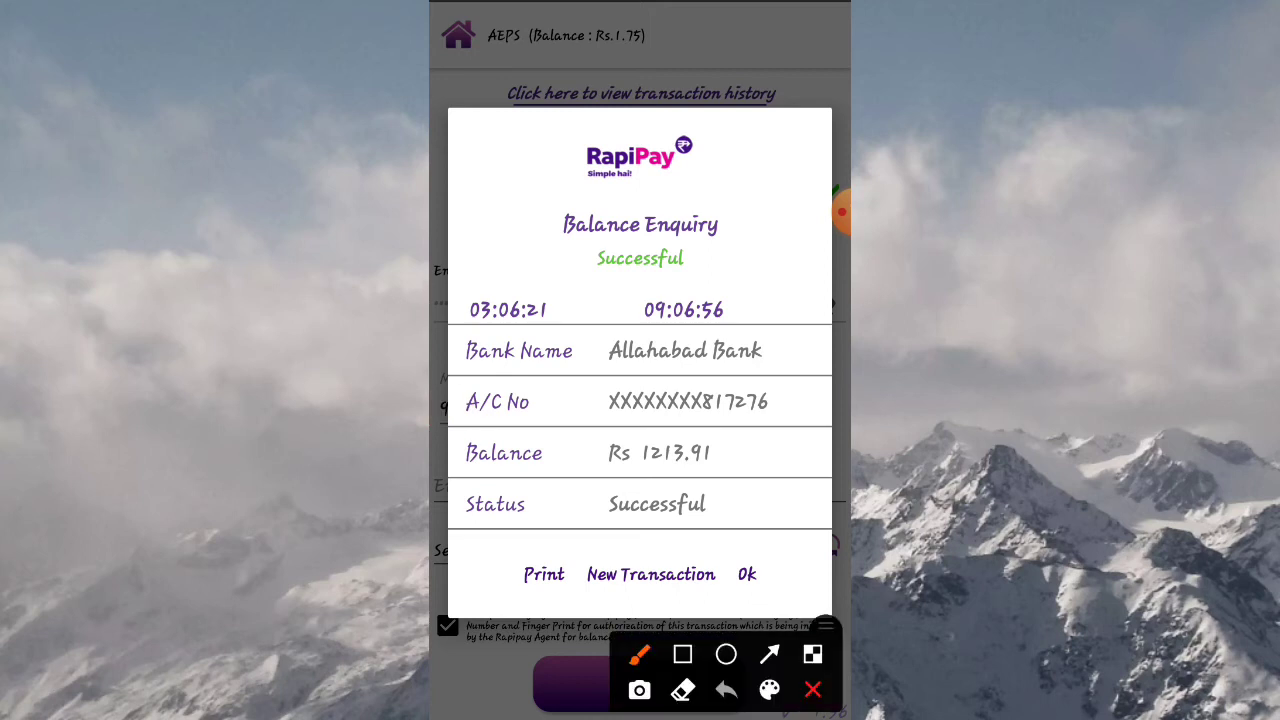
mouse_move(802, 306)
left_mouse_down()
mouse_move(545, 355)
mouse_move(614, 546)
mouse_move(775, 312)
left_mouse_up()
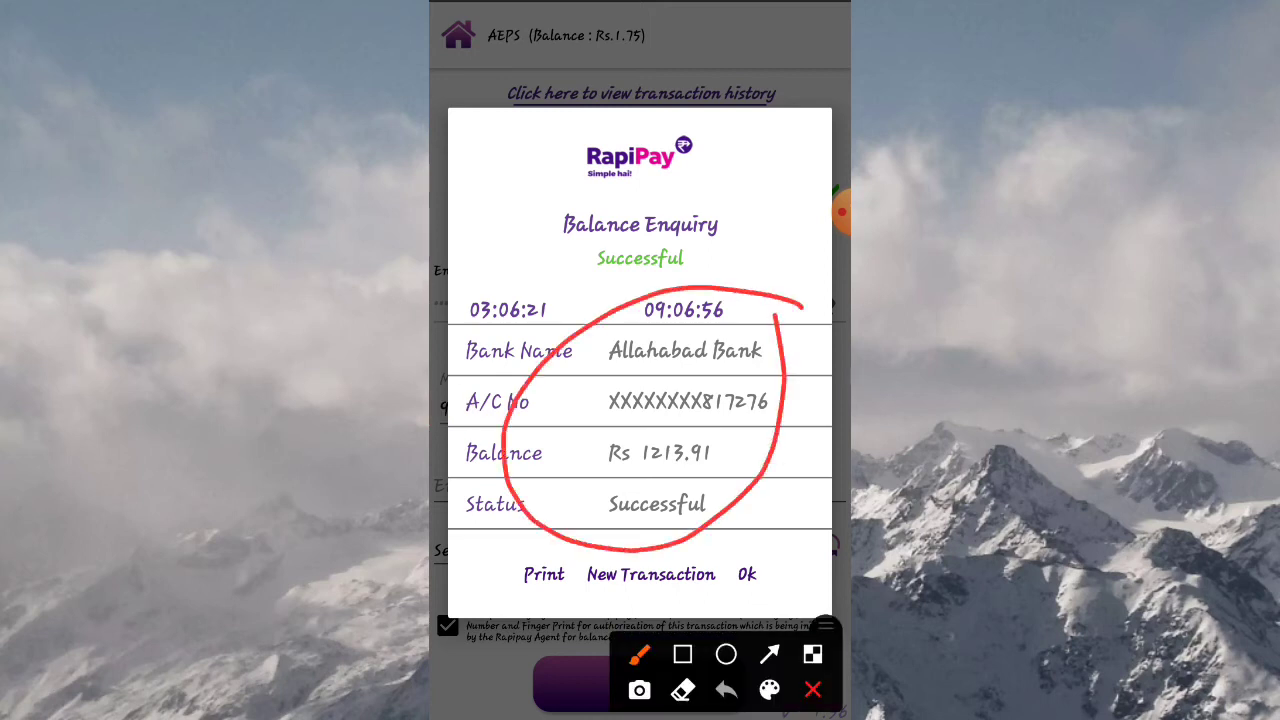
mouse_move(732, 433)
left_mouse_down()
mouse_move(748, 437)
mouse_move(644, 500)
mouse_move(794, 437)
left_mouse_up()
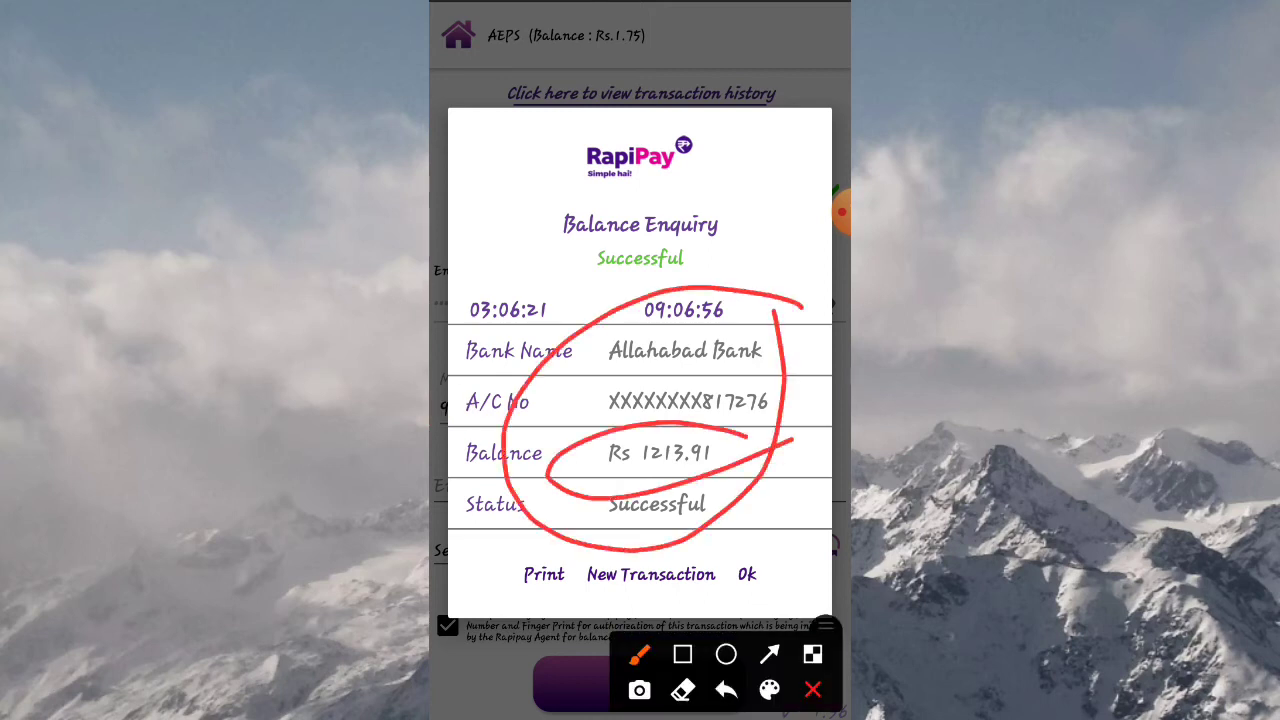
Close the Balance Enquiry receipt and review the Cash Withdrawal form fields.
left_click(813, 689)
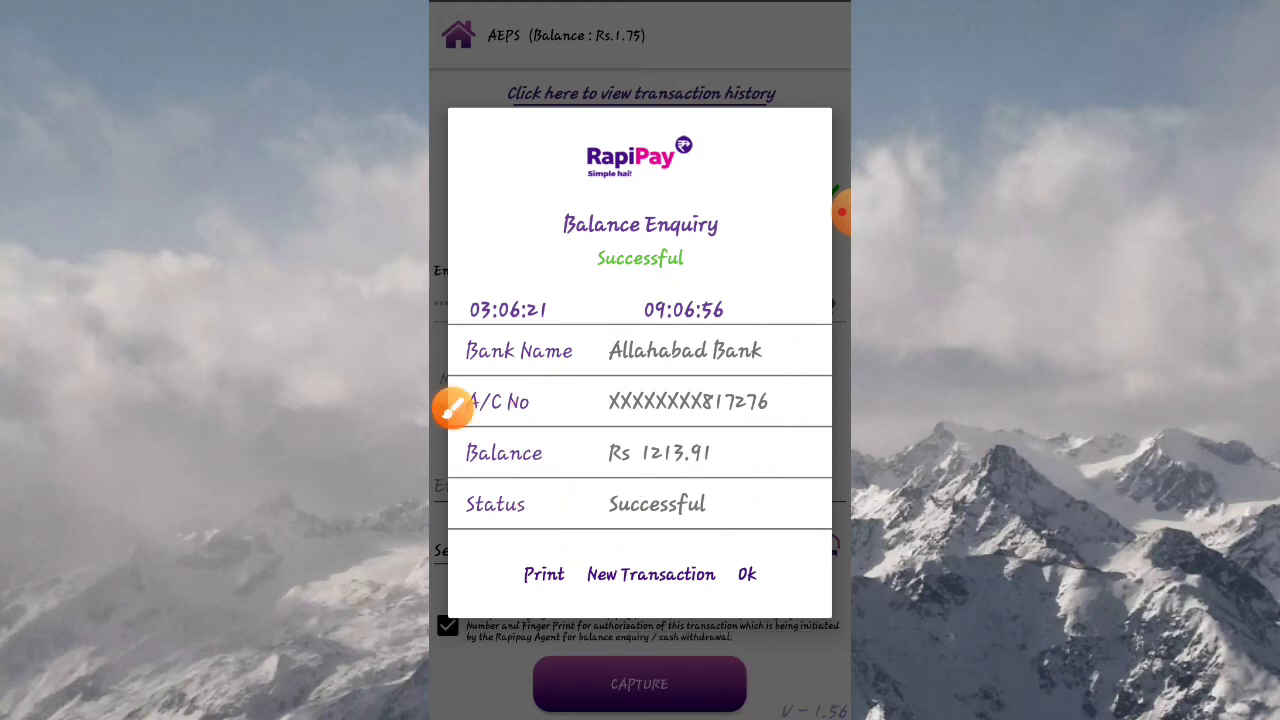
left_click(747, 574)
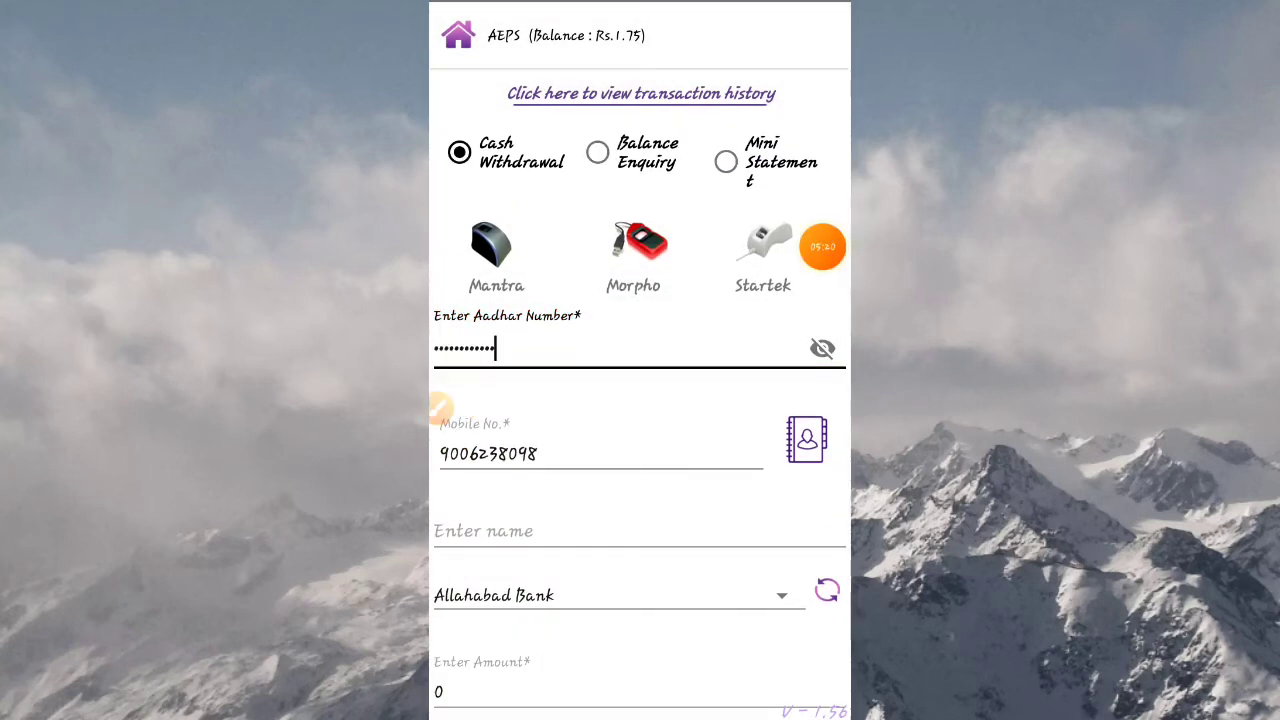
left_click(822, 246)
left_click_drag(620, 318, 562, 342)
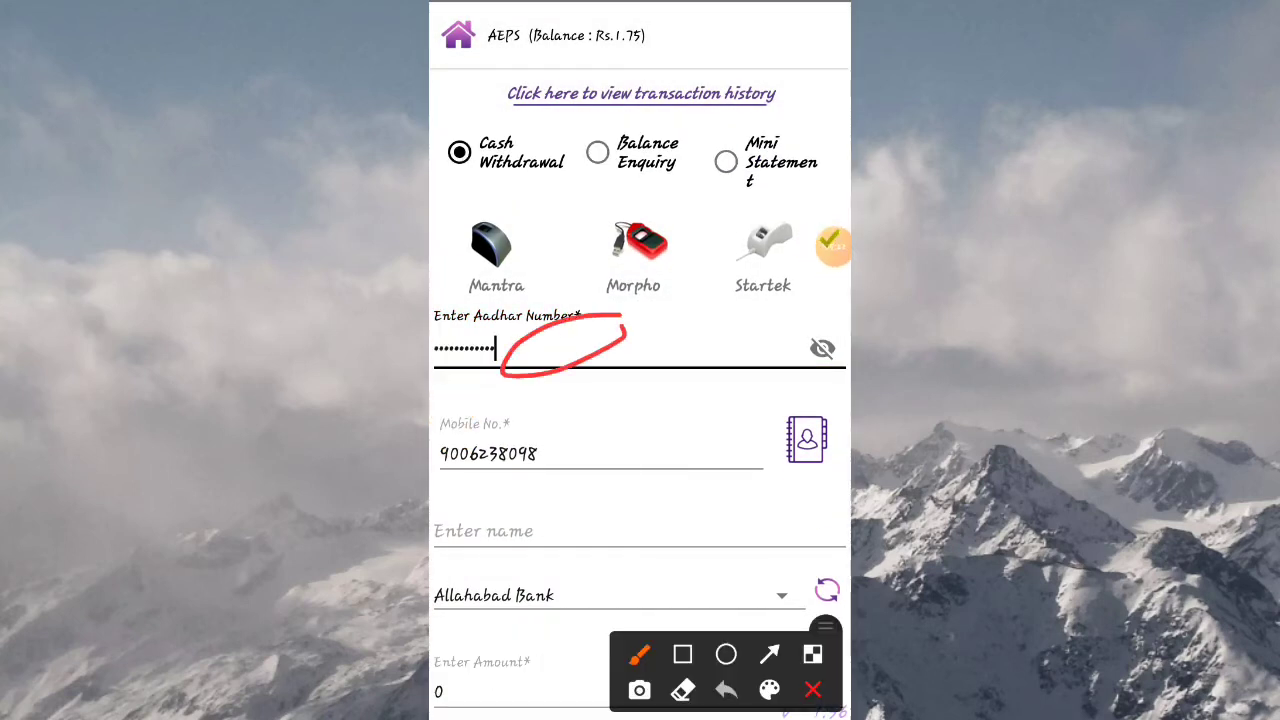
left_click_drag(665, 412, 640, 402)
left_click_drag(697, 508, 697, 480)
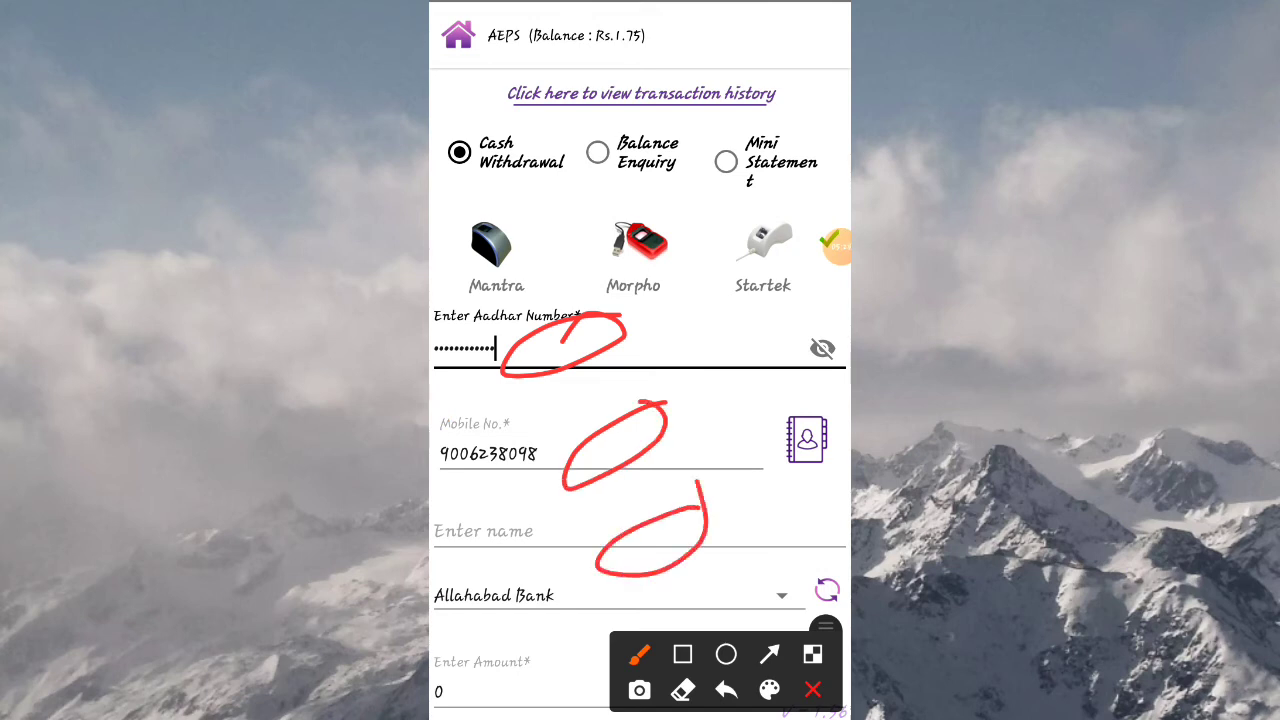
Fill the customer name and re-capture the fingerprint for the Rs 100 withdrawal.
left_click(769, 689)
left_click(815, 621)
left_click_drag(734, 614, 743, 450)
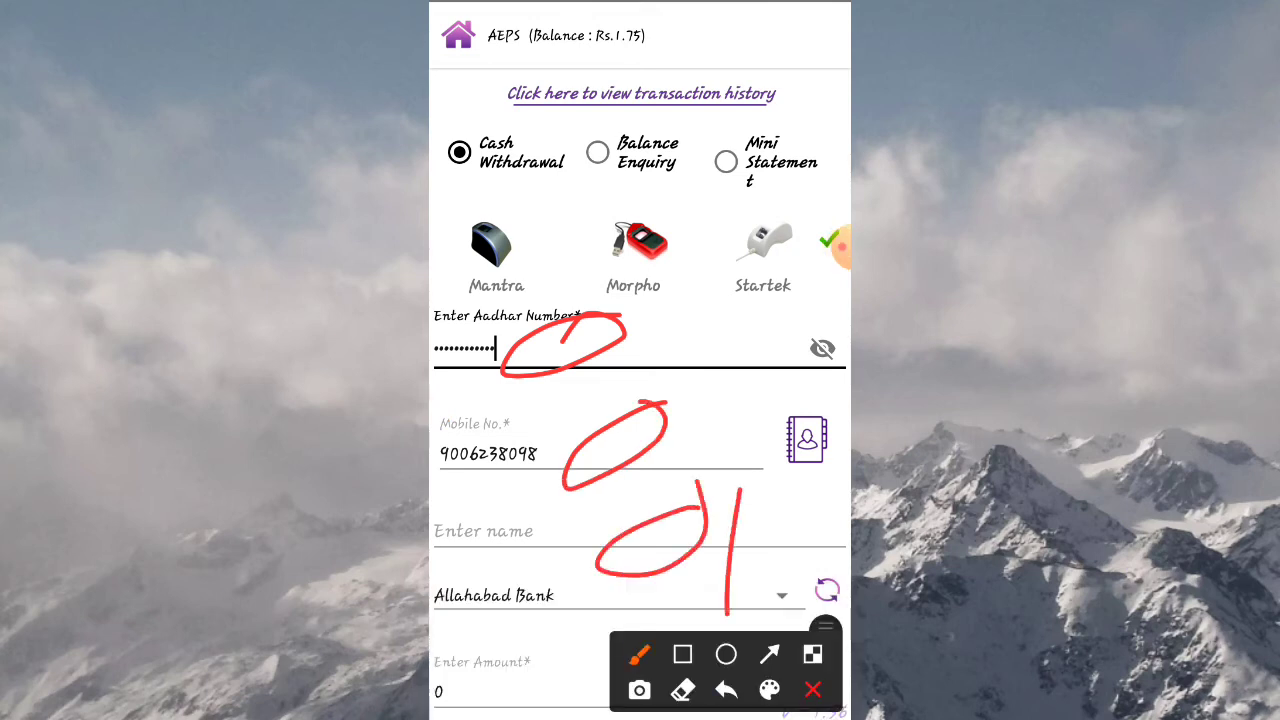
left_click(811, 691)
scroll(640, 400, "down", 3)
left_click(600, 394)
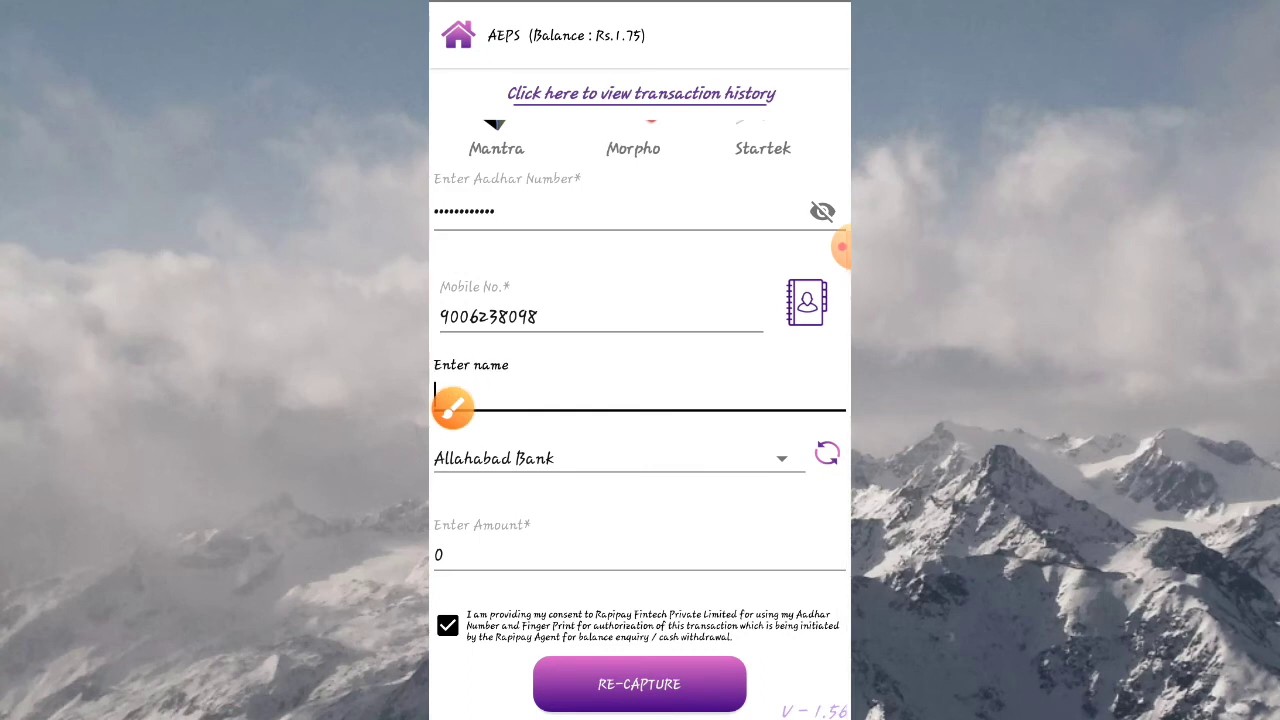
mouse_move(610, 510)
left_mouse_down()
mouse_move(450, 575)
mouse_move(495, 560)
left_mouse_up()
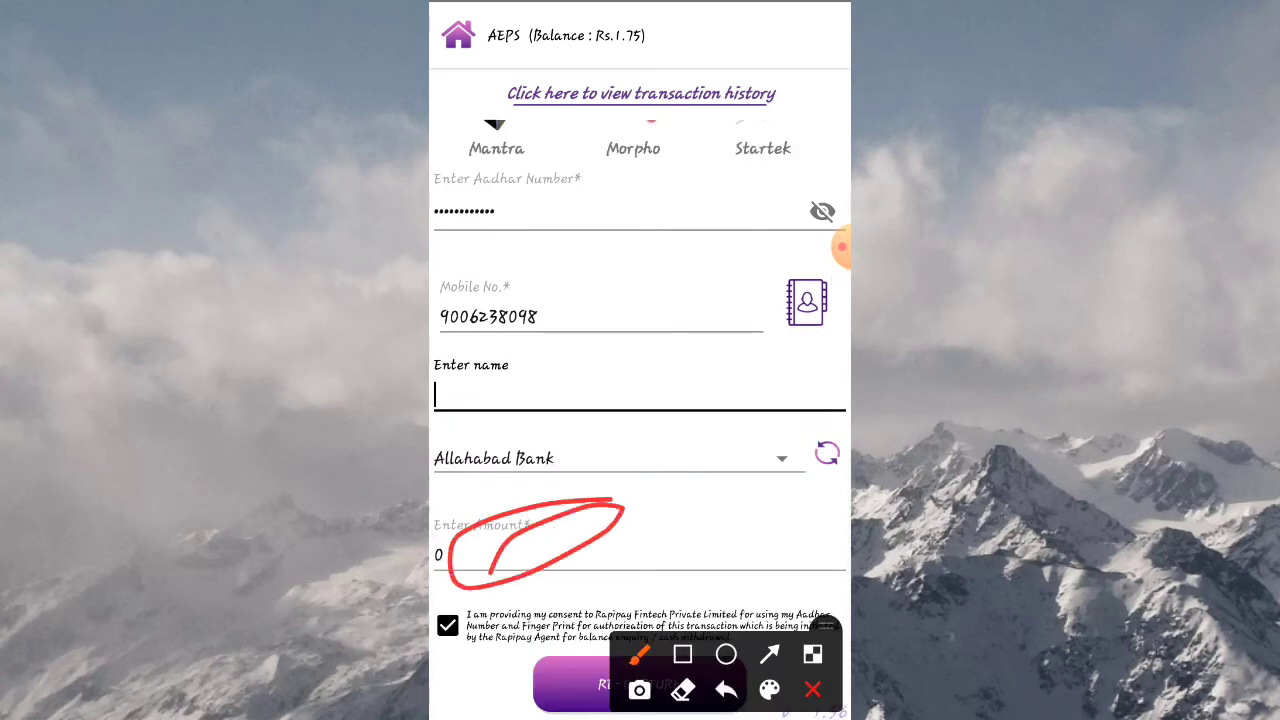
left_click(811, 689)
left_click(842, 247)
left_click_drag(575, 650, 640, 590)
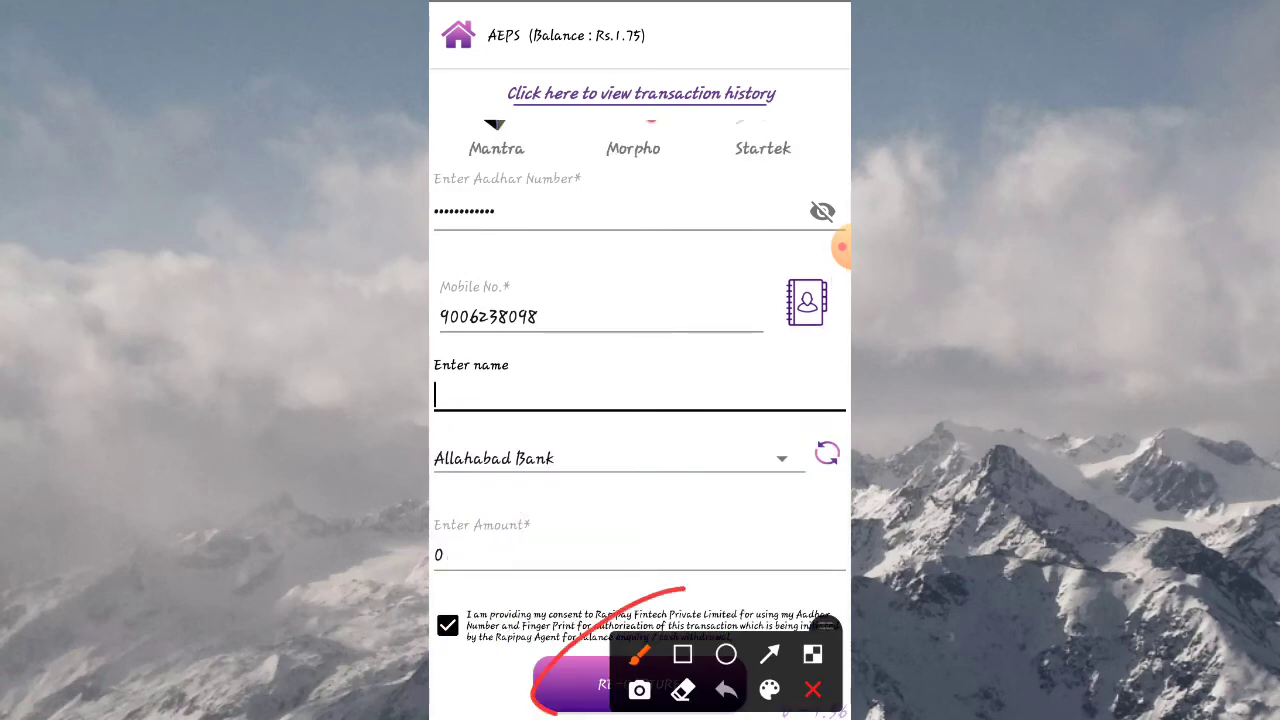
Review the Rs 100 Cash Out Successful receipt and return home to the 101.75 balance.
left_click(438, 408)
left_click_drag(714, 452, 608, 490)
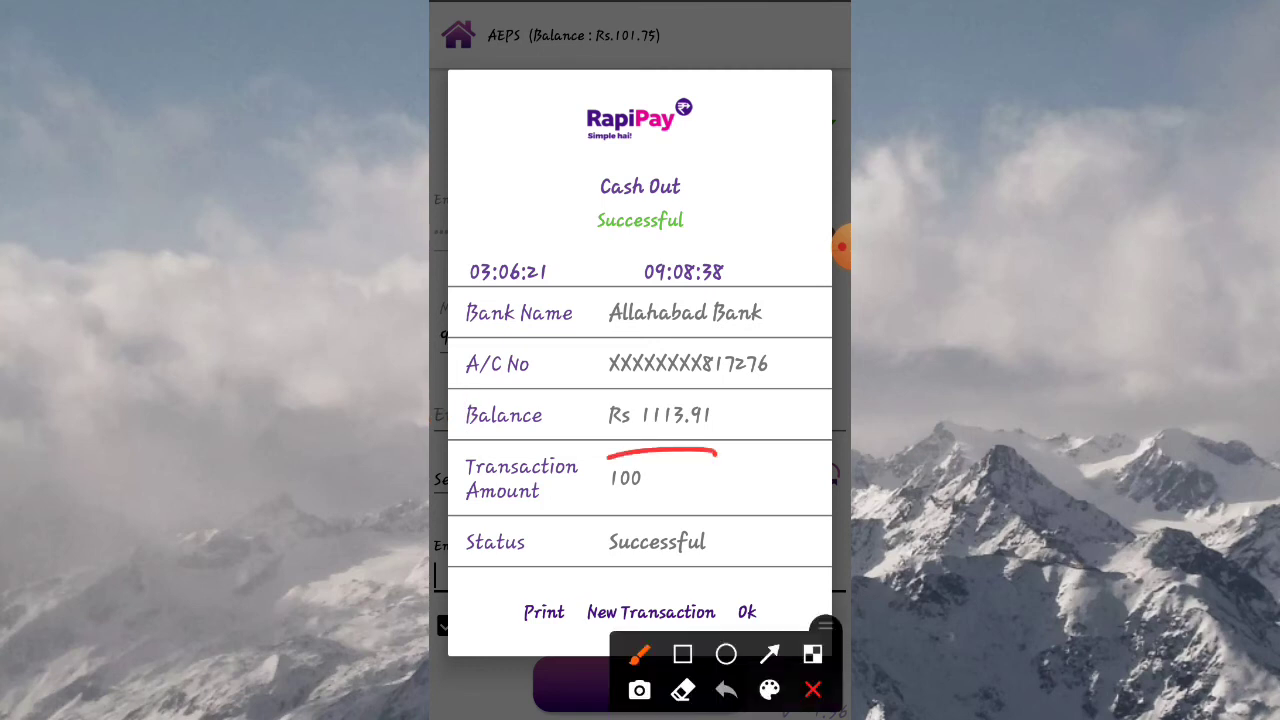
mouse_move(758, 400)
left_mouse_down()
mouse_move(556, 428)
mouse_move(594, 444)
mouse_move(752, 406)
left_mouse_up()
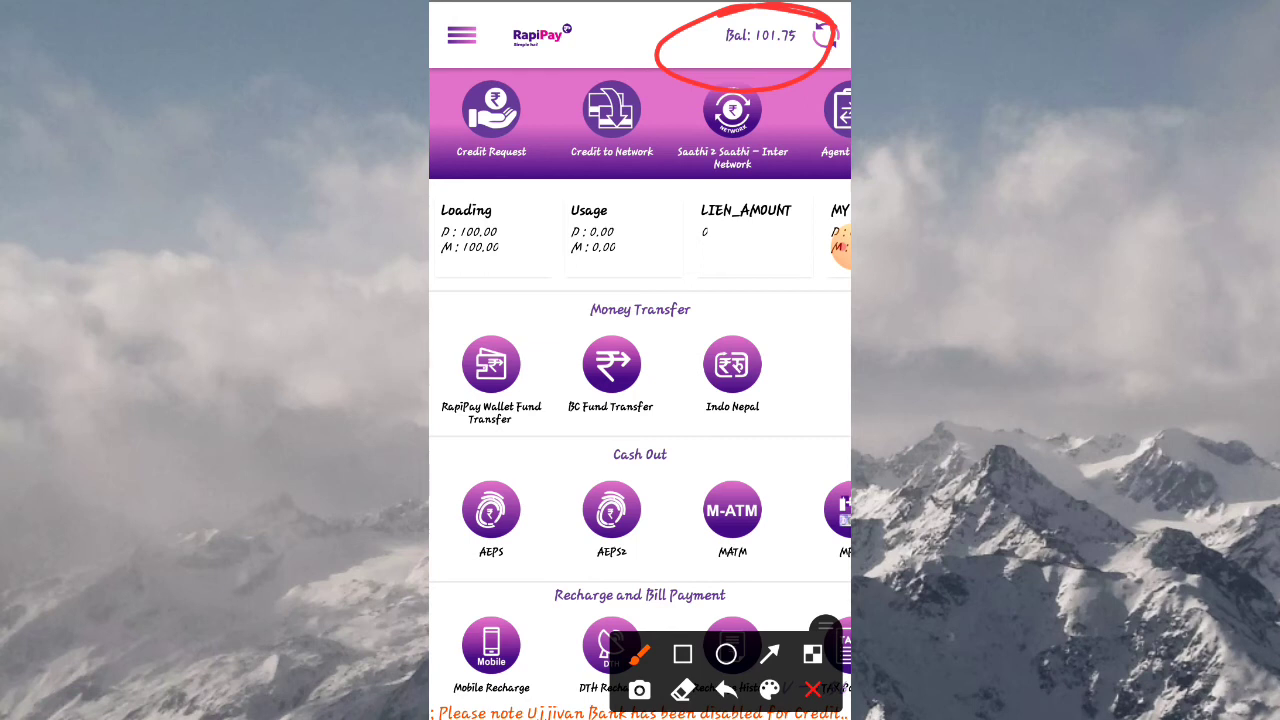
Open Bank Settlement from the side menu, showing Rs 101 transferable to State Bank of India.
left_click(813, 689)
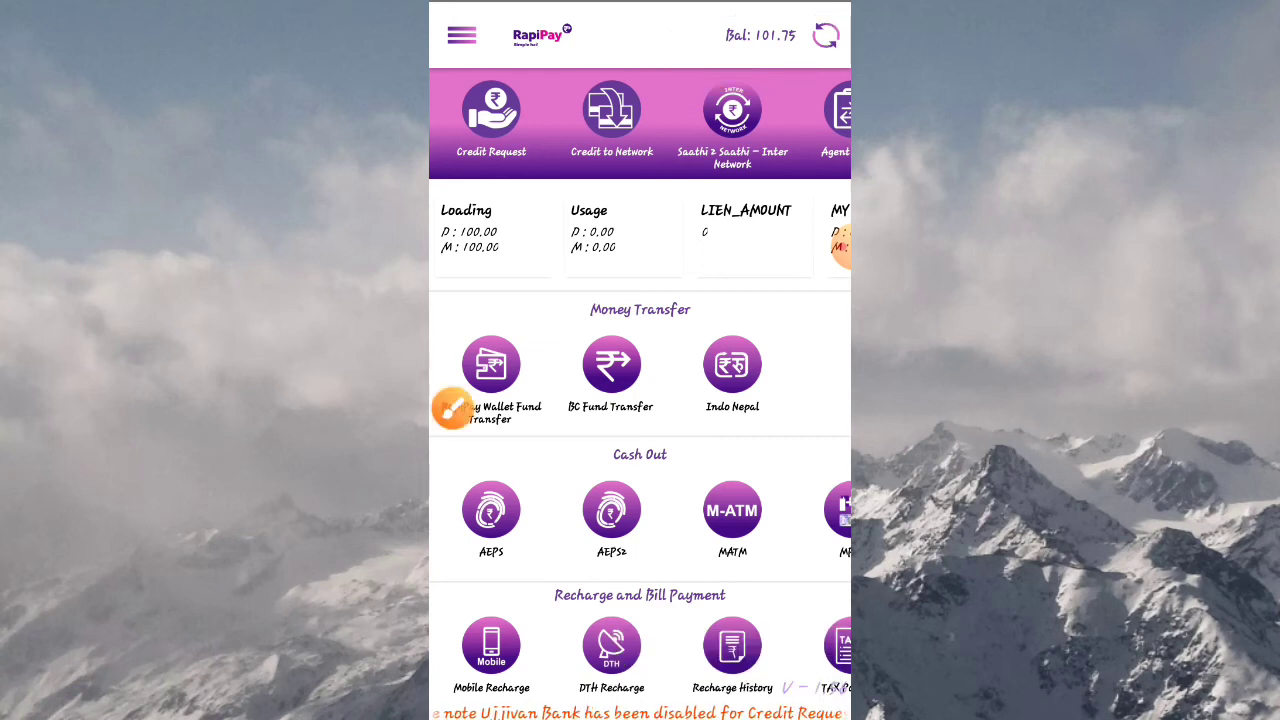
left_click(449, 408)
mouse_move(564, 618)
left_mouse_down()
mouse_move(470, 714)
mouse_move(750, 716)
mouse_move(790, 648)
mouse_move(520, 634)
left_mouse_up()
left_click(813, 689)
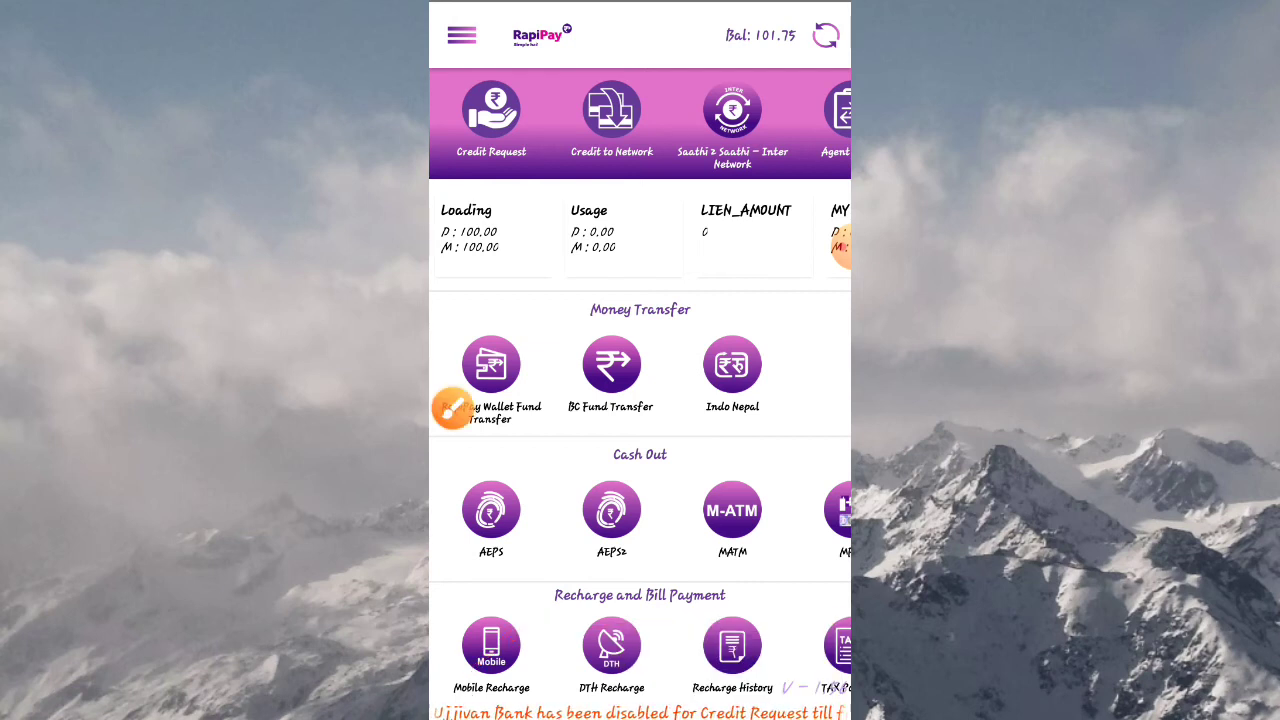
left_click(451, 408)
left_click_drag(458, 80, 546, 6)
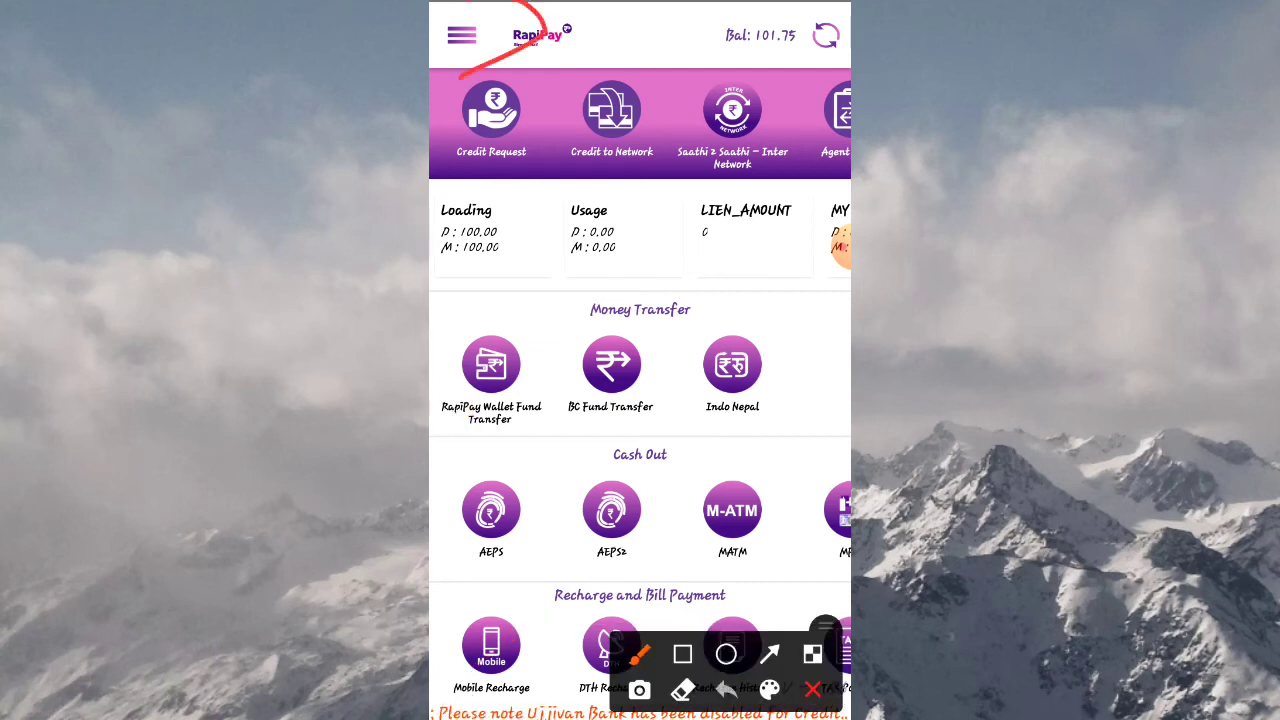
left_click_drag(452, 6, 540, 84)
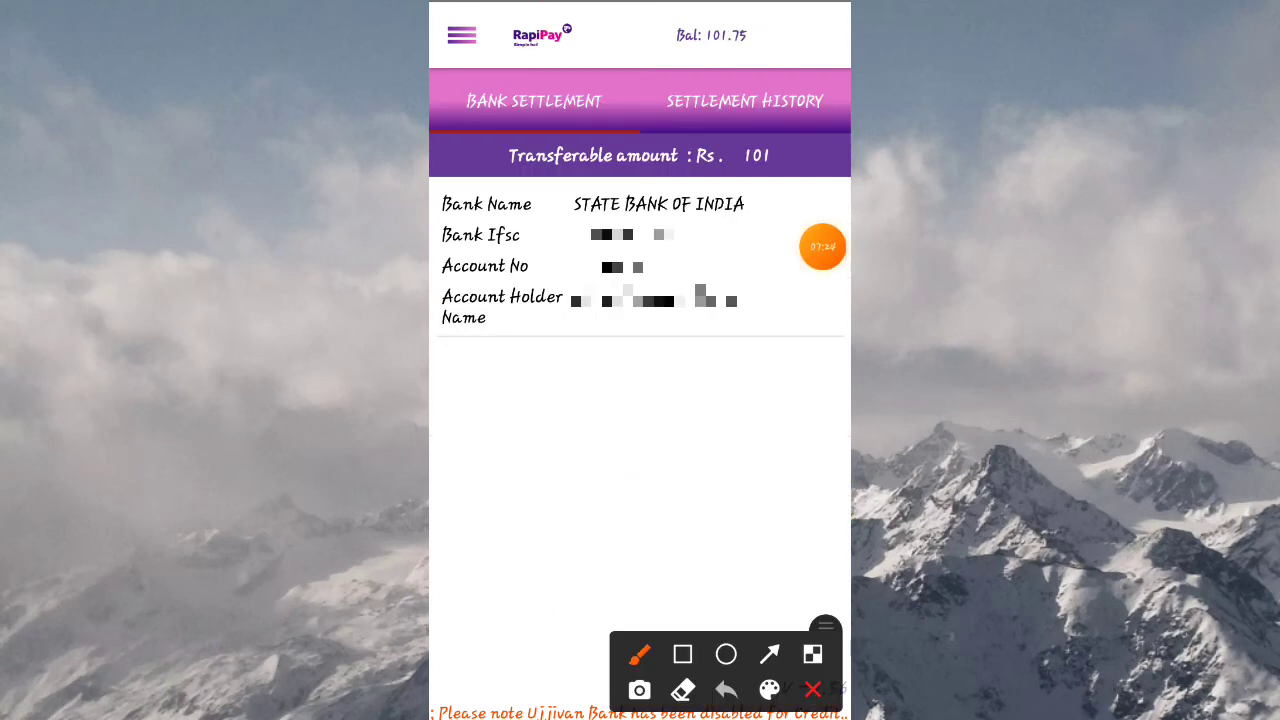
Check Settlement History and dismiss its No record found alert.
left_click_drag(520, 166, 488, 195)
left_click_drag(740, 78, 705, 140)
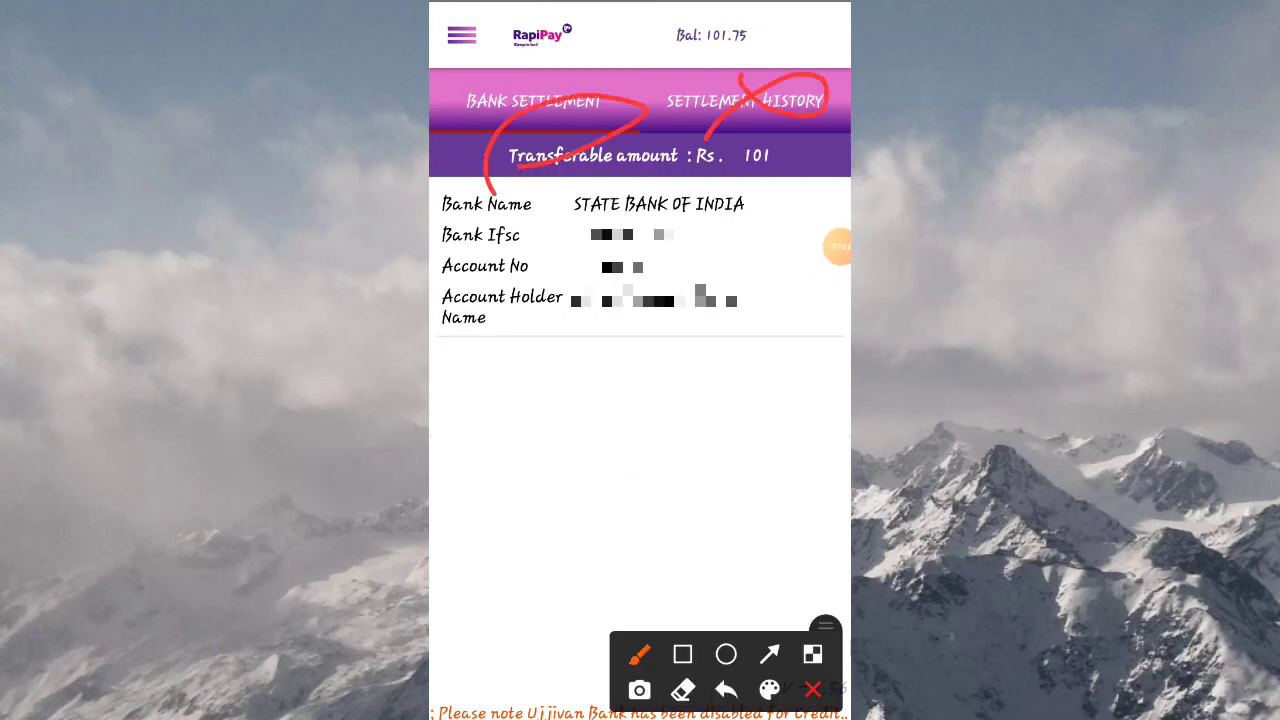
left_click(812, 689)
left_click(745, 101)
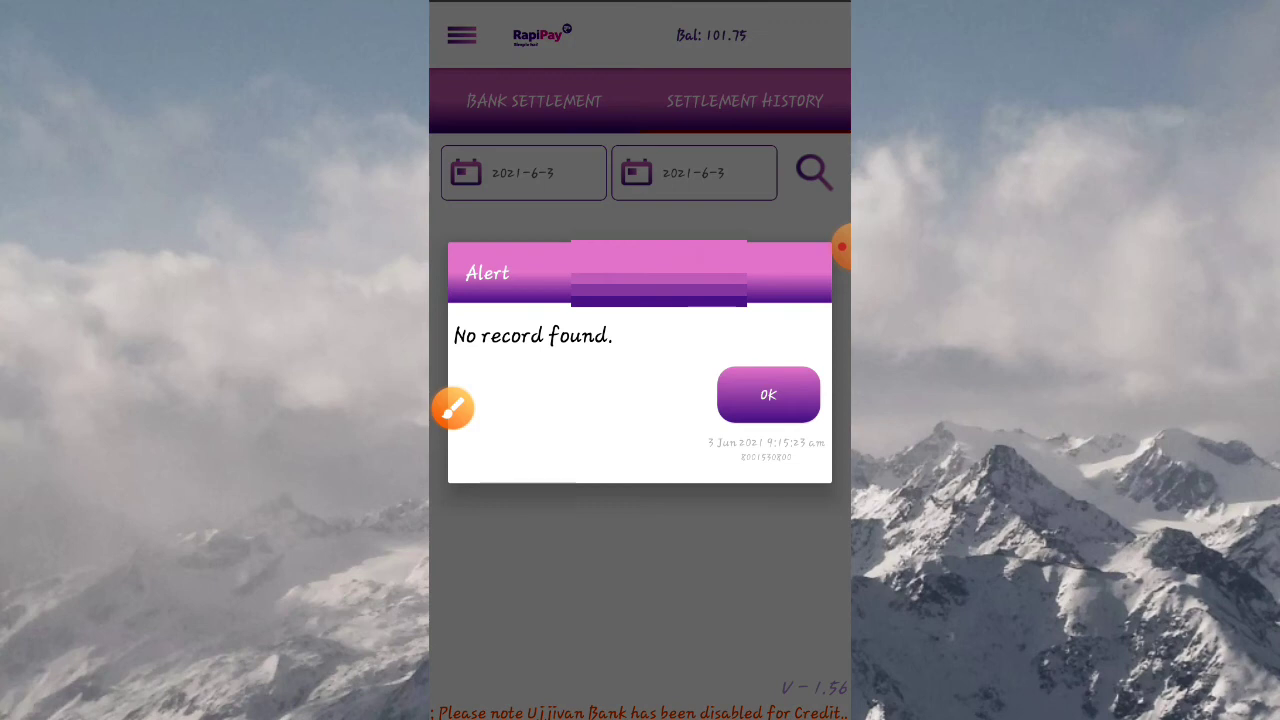
left_click(768, 394)
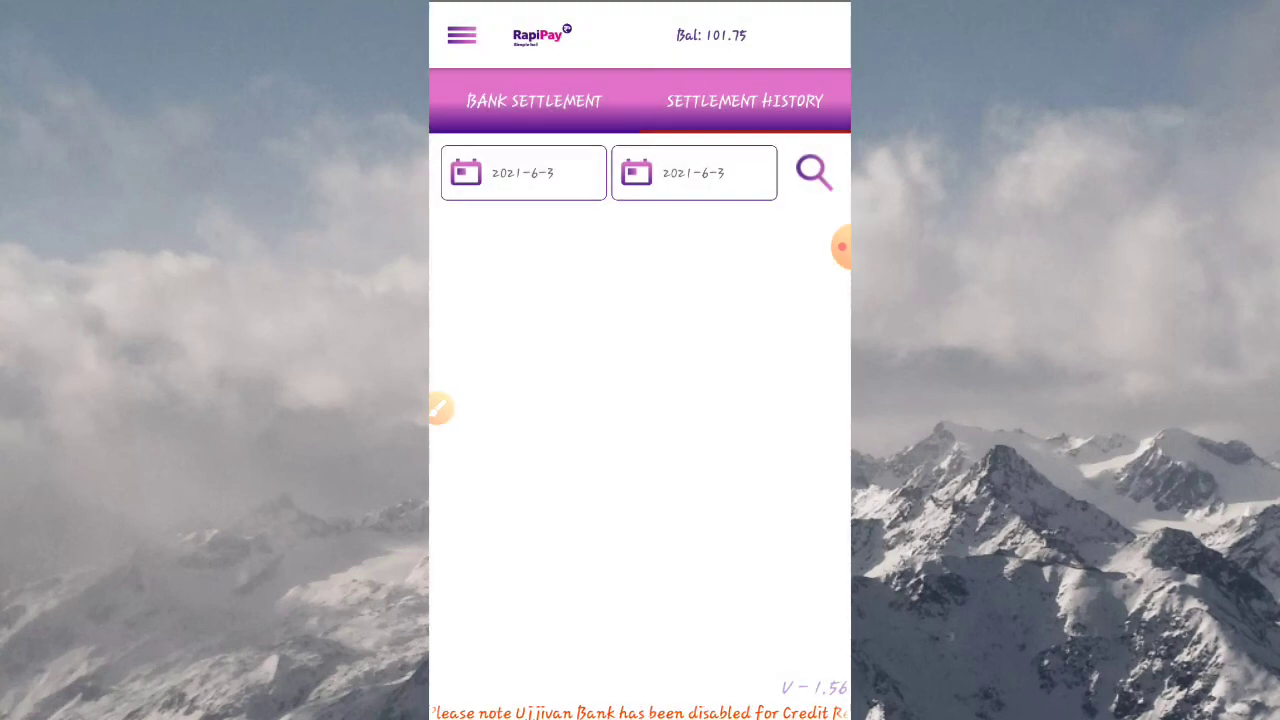
Go back to Bank Settlement and select the State Bank of India account details.
left_click(534, 101)
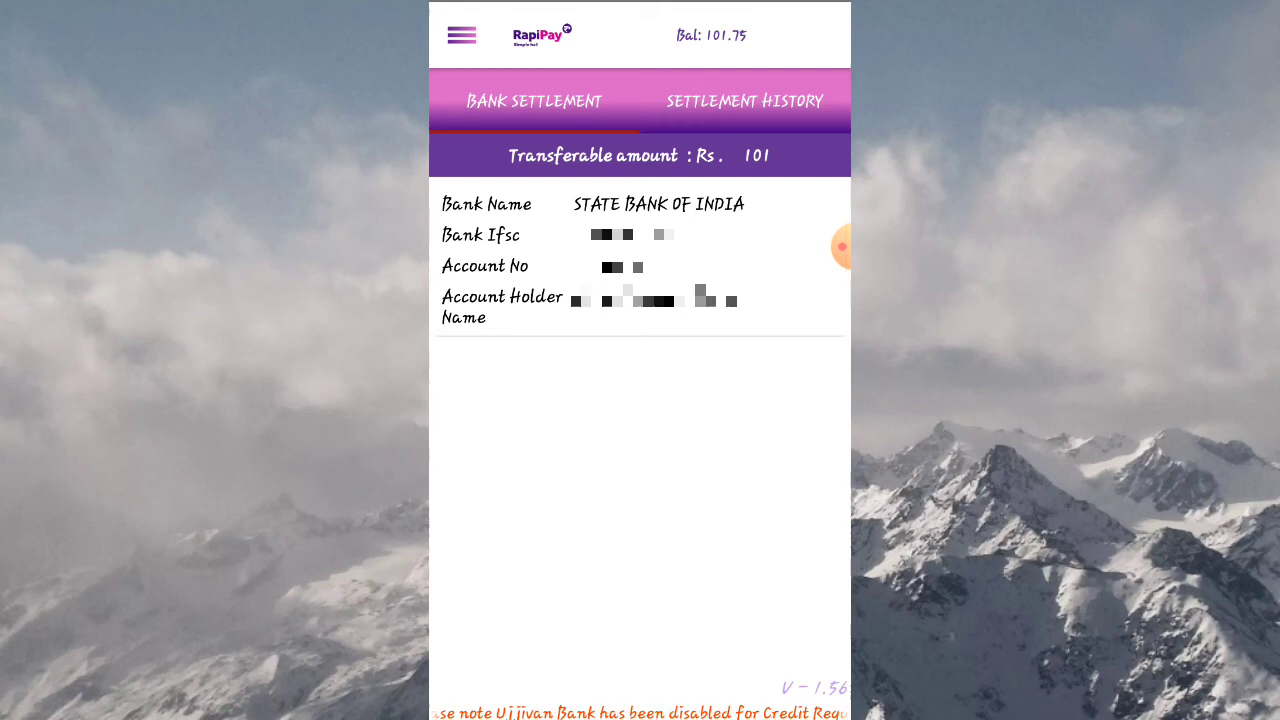
left_click(842, 246)
mouse_move(745, 200)
left_mouse_down()
mouse_move(686, 206)
mouse_move(515, 325)
mouse_move(745, 180)
mouse_move(472, 300)
left_mouse_up()
left_click(812, 689)
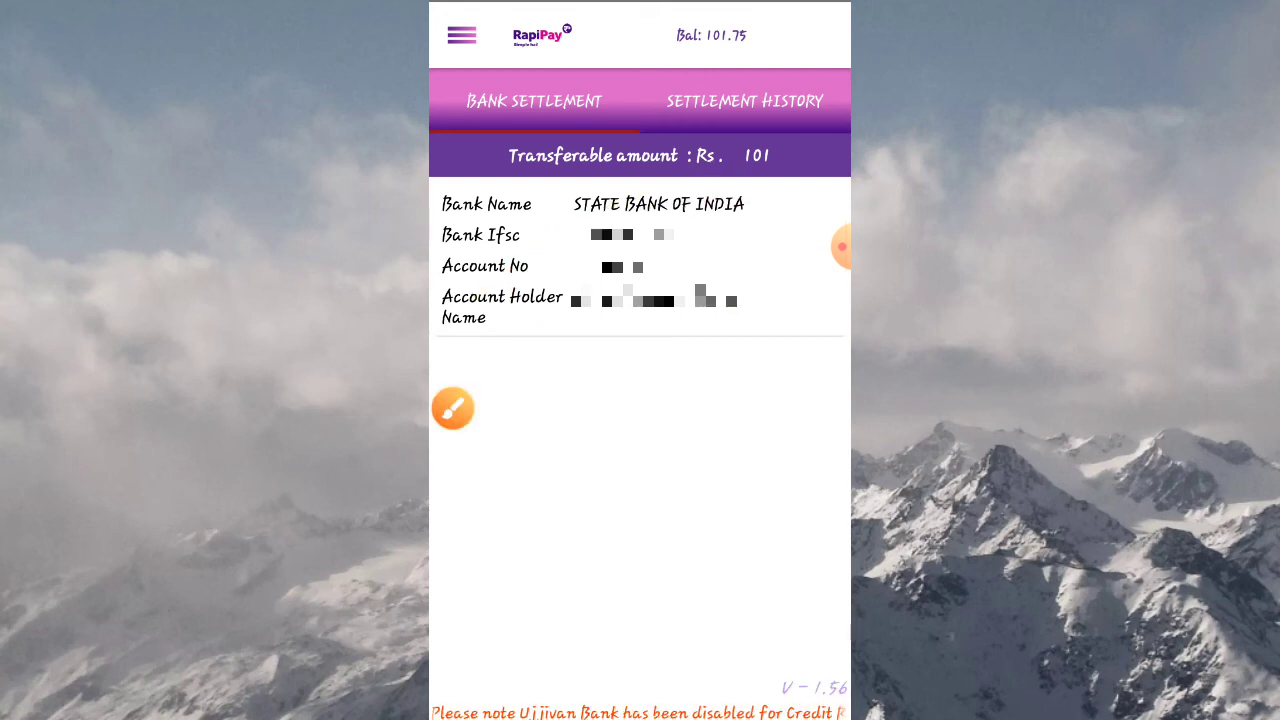
left_click(452, 409)
left_click_drag(614, 214, 688, 214)
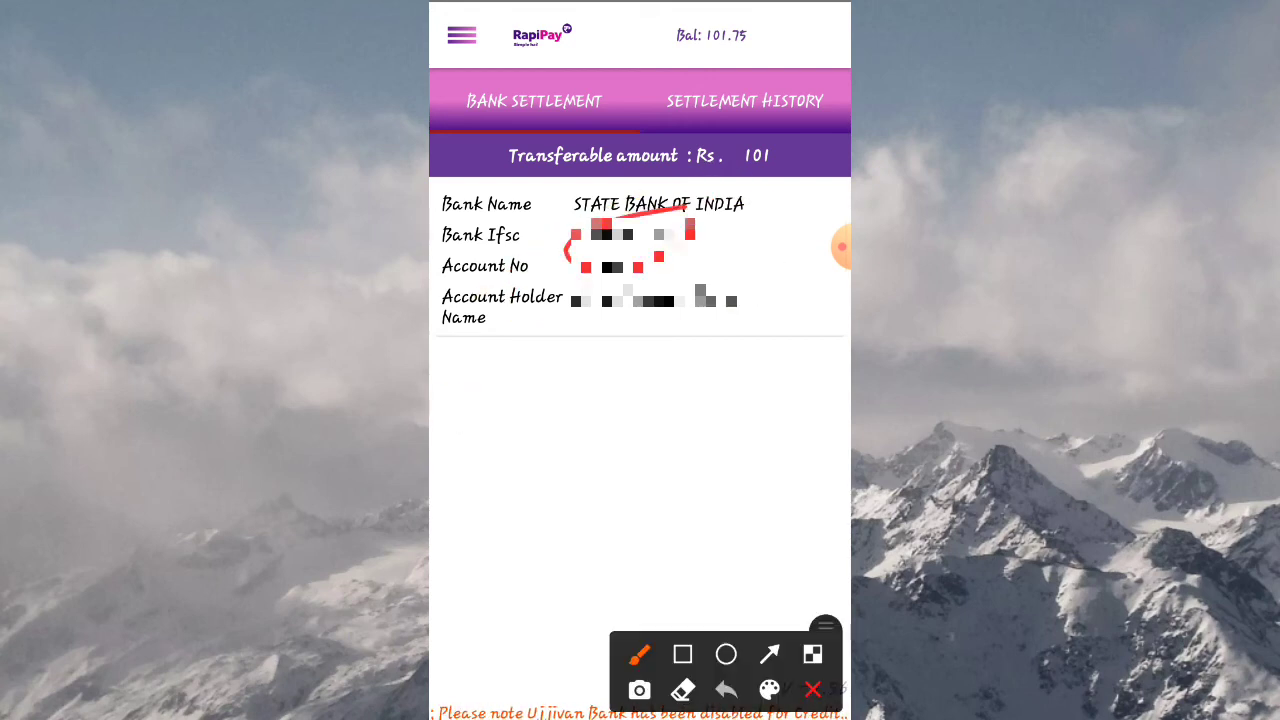
left_click(812, 689)
left_click(640, 265)
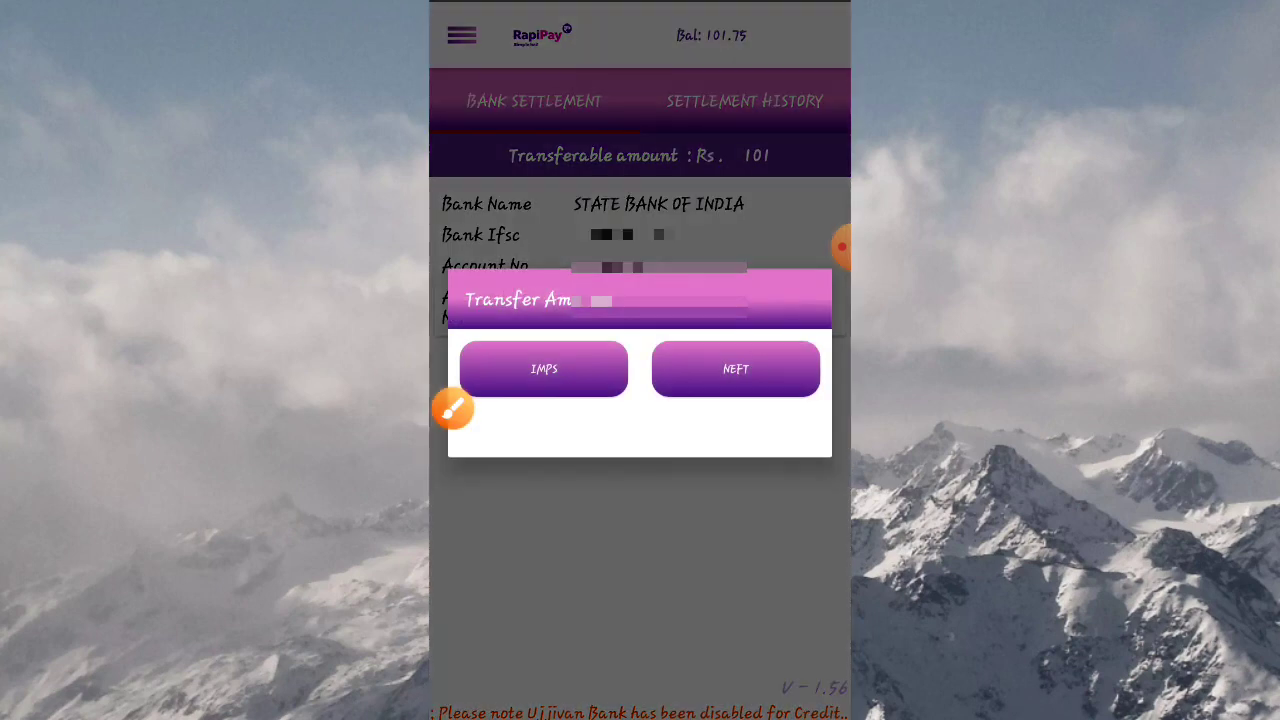
Select NEFT as the settlement transfer method.
left_click(452, 409)
mouse_move(535, 411)
left_mouse_down()
mouse_move(490, 400)
mouse_move(610, 385)
left_mouse_up()
left_click_drag(740, 345, 700, 430)
left_click(812, 689)
left_click(544, 369)
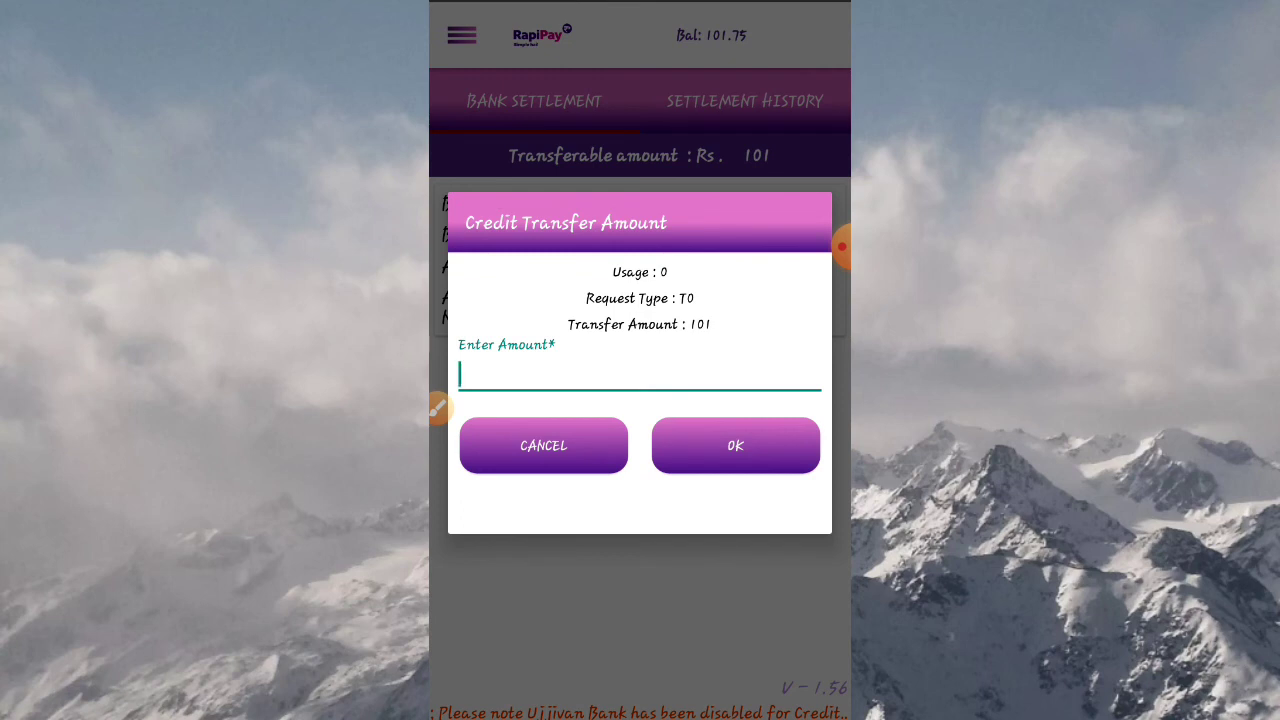
Enter 100 as the Credit Transfer Amount and submit it.
left_click(438, 407)
left_click_drag(735, 310, 700, 350)
left_click(812, 689)
left_click(640, 375)
type("1")
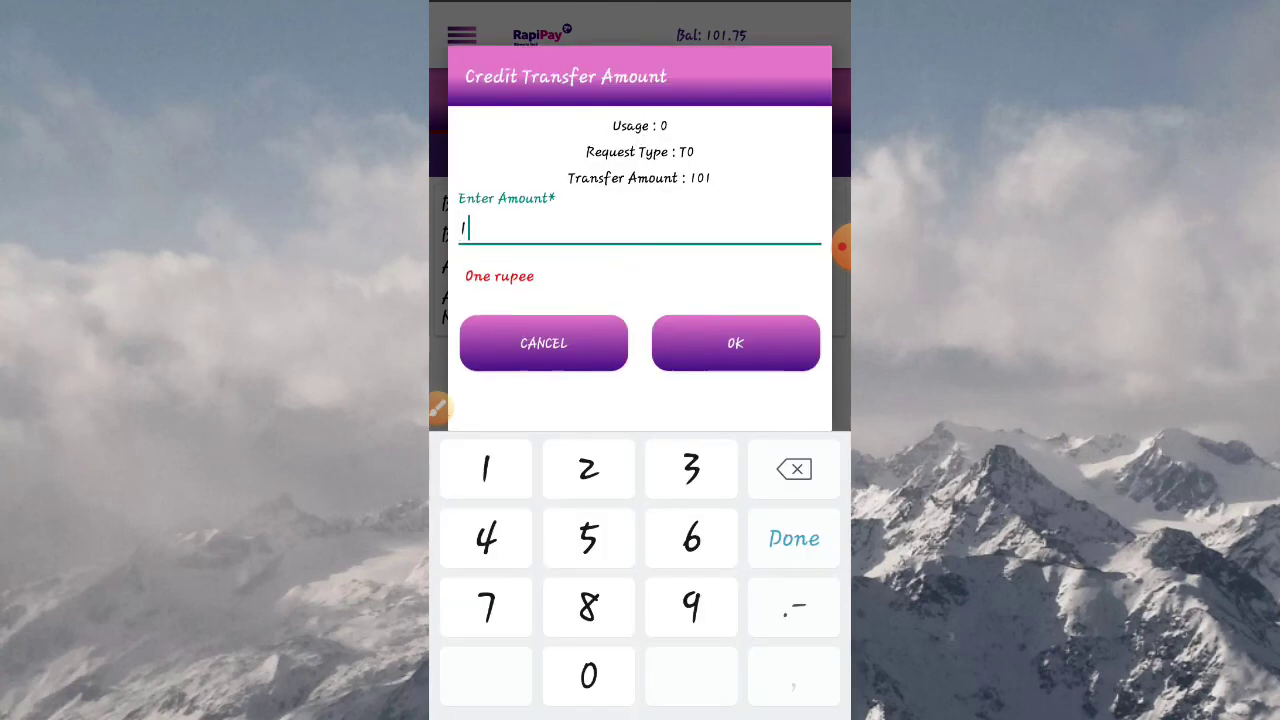
type("00")
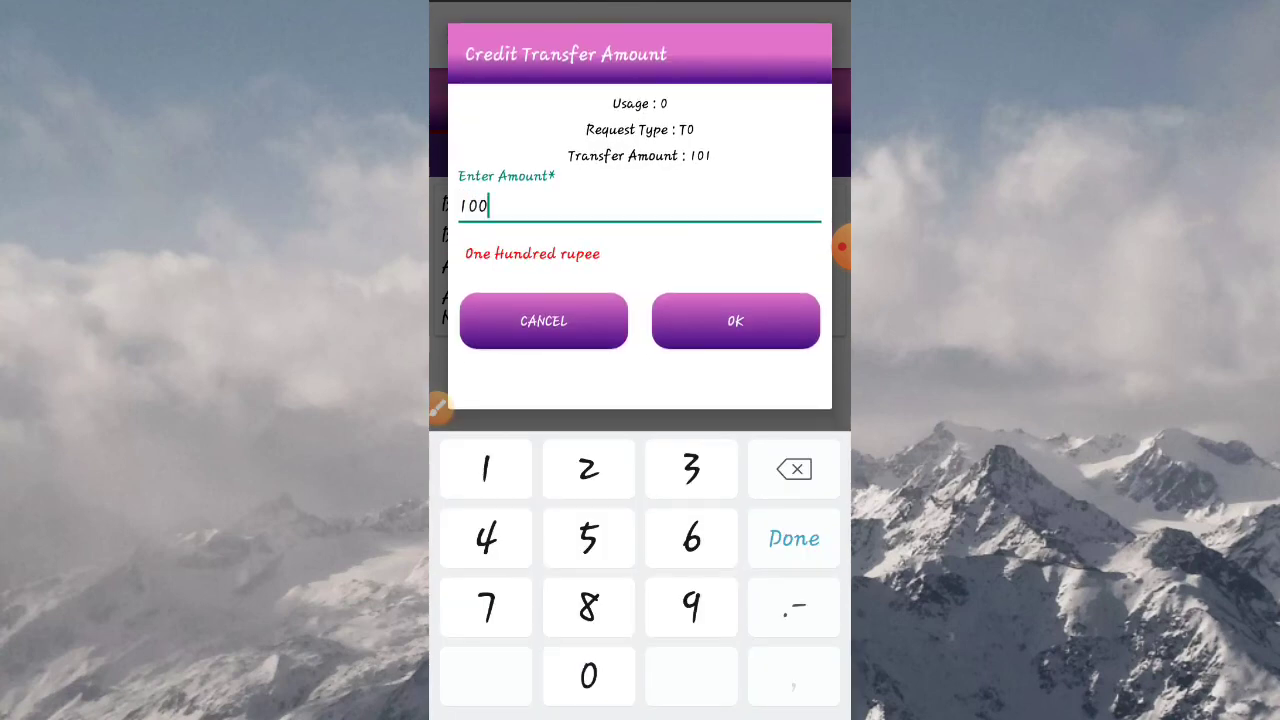
left_click(438, 407)
left_click_drag(760, 260, 700, 350)
left_click(812, 689)
left_click(735, 320)
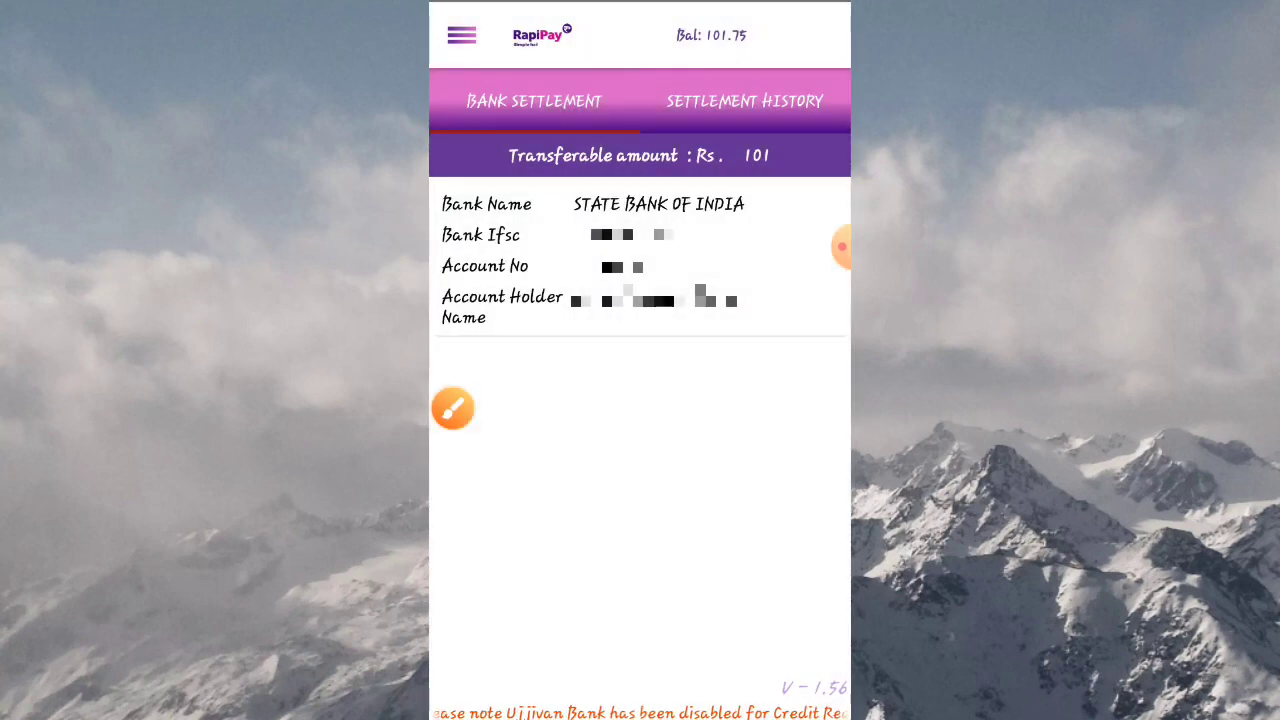
Confirm the zero-fee Rs 100 bank transfer, leaving a 1.75 wallet balance.
left_click(452, 407)
left_click_drag(640, 280, 665, 285)
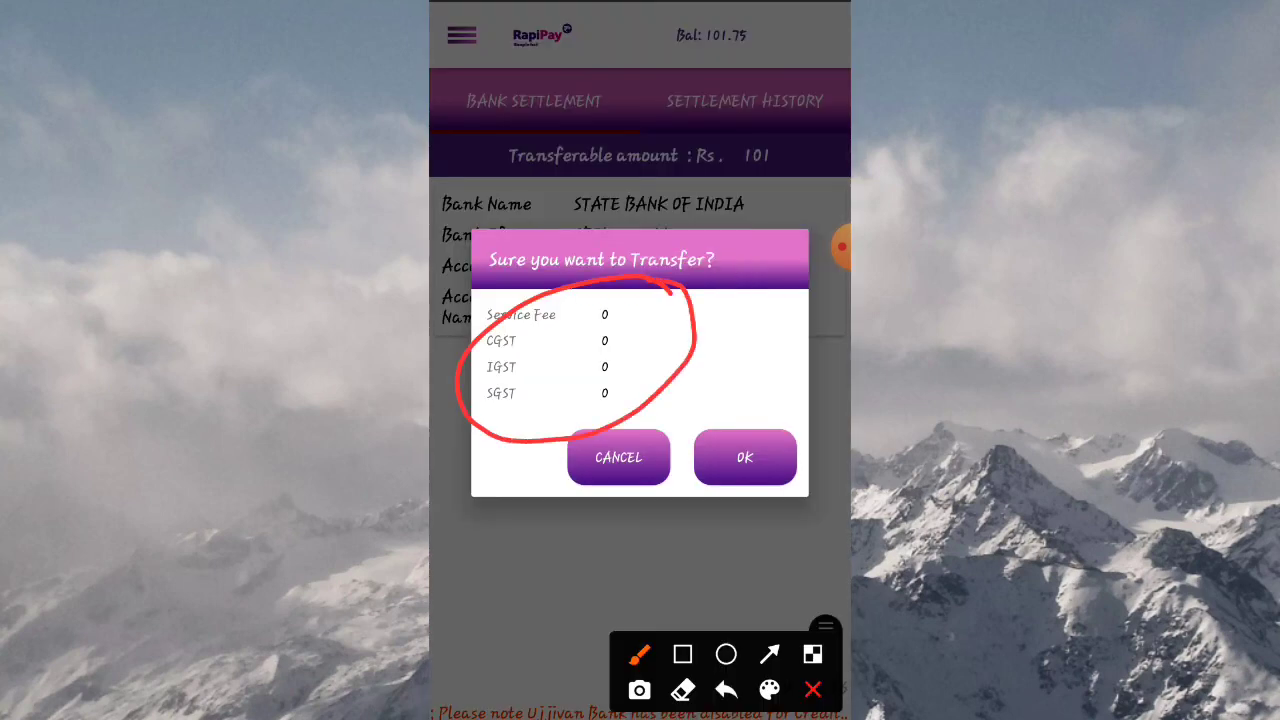
left_click(812, 689)
left_click(745, 457)
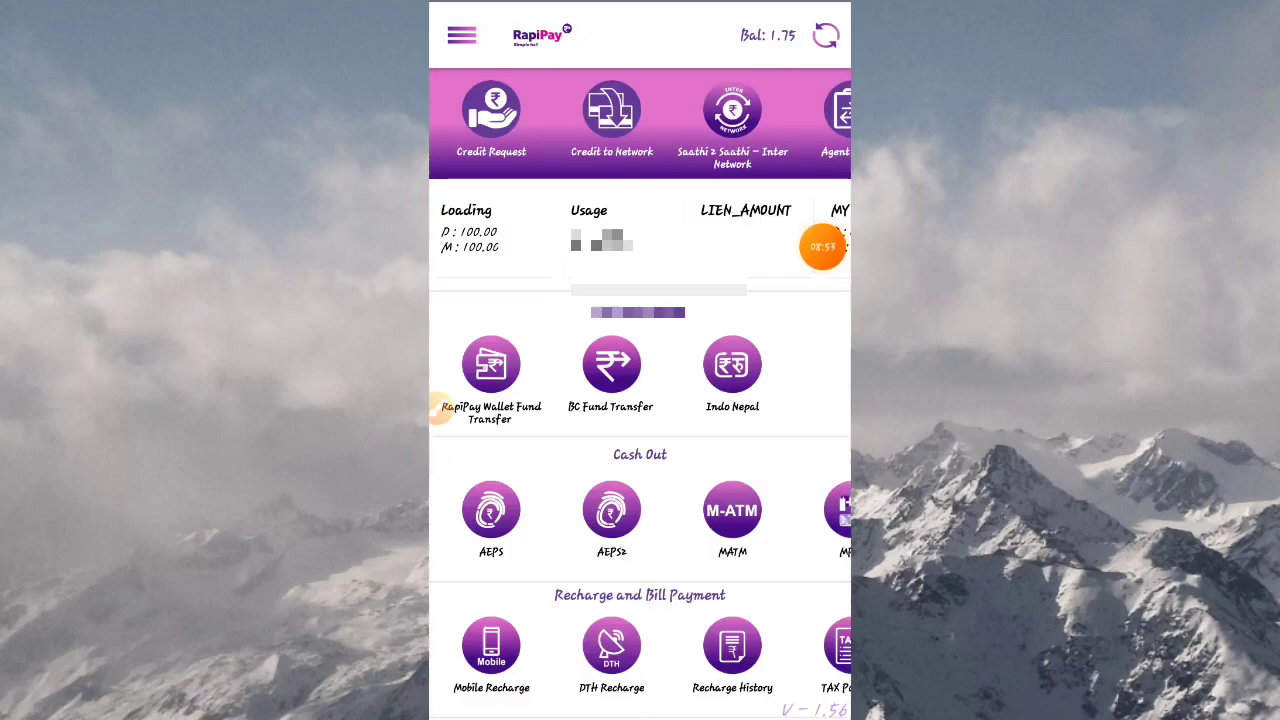
left_click(445, 410)
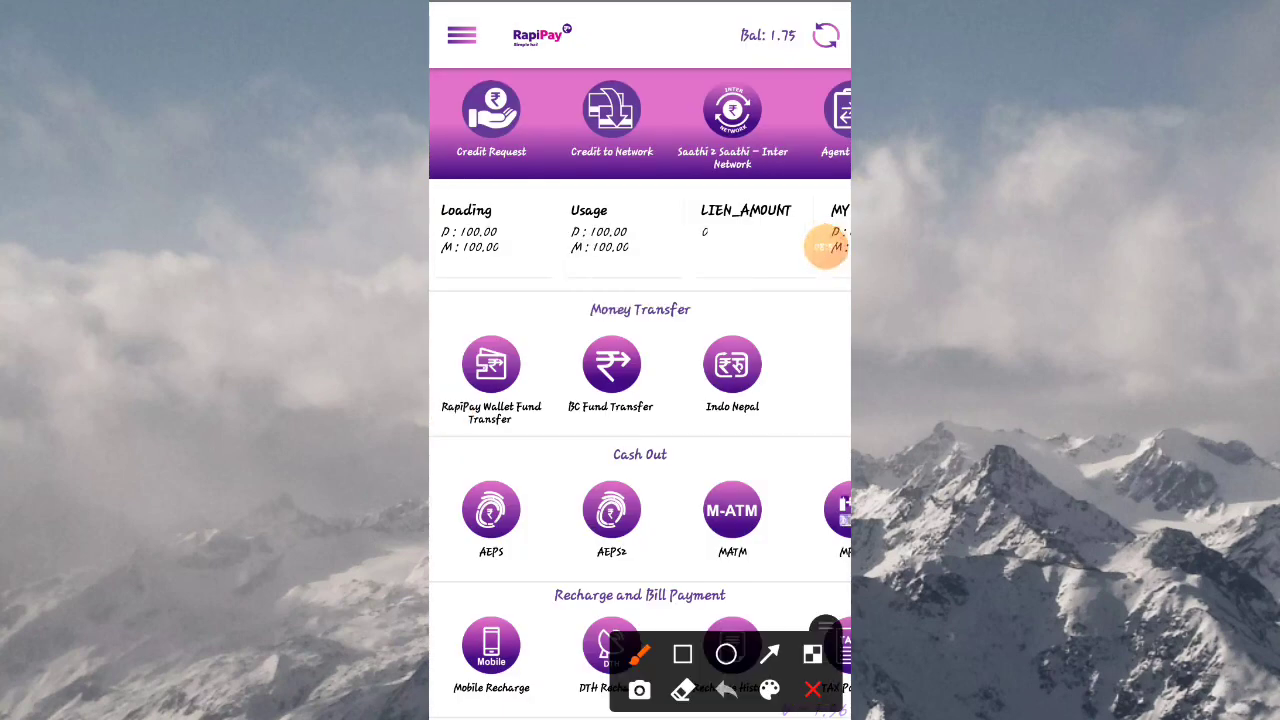
mouse_move(812, 40)
left_mouse_down()
mouse_move(700, 70)
mouse_move(822, 22)
left_mouse_up()
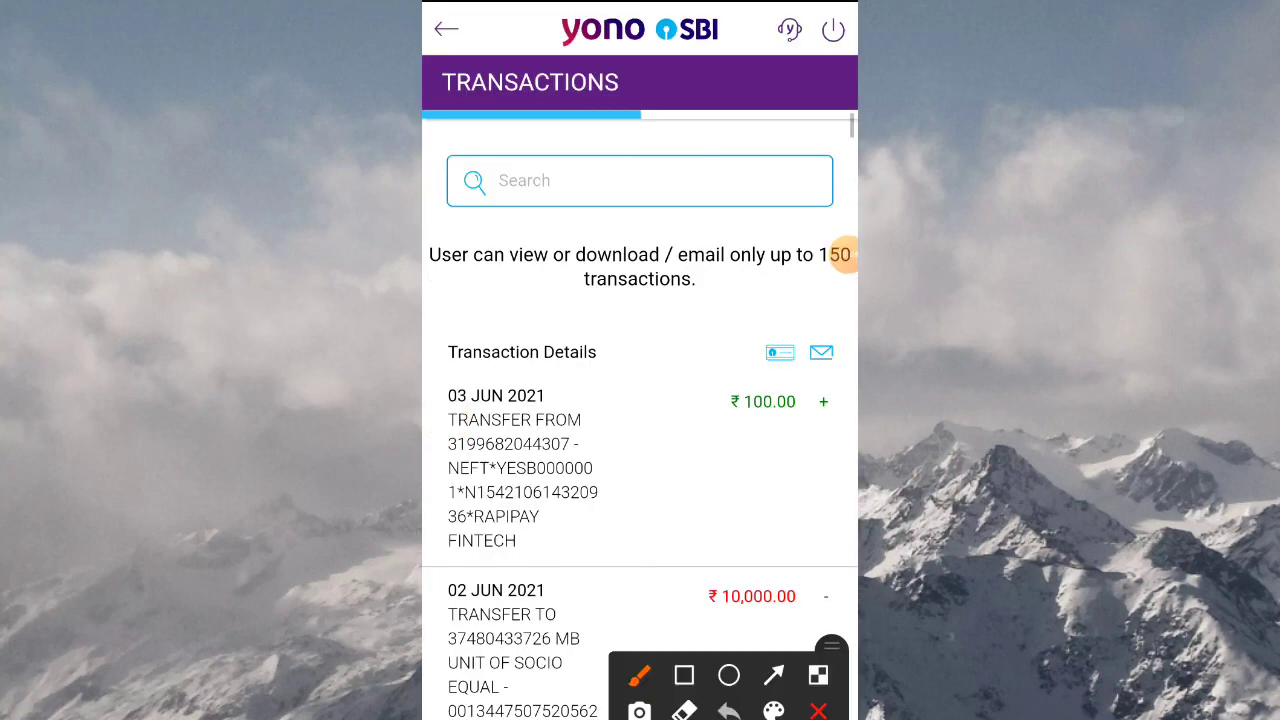
Highlight the 03 JUN 2021 ₹100.00 NEFT credit from RAPIPAY FINTECH in YONO SBI.
mouse_move(572, 545)
left_mouse_down()
mouse_move(802, 410)
mouse_move(540, 364)
mouse_move(460, 568)
mouse_move(516, 566)
mouse_move(596, 536)
mouse_move(630, 488)
left_mouse_up()
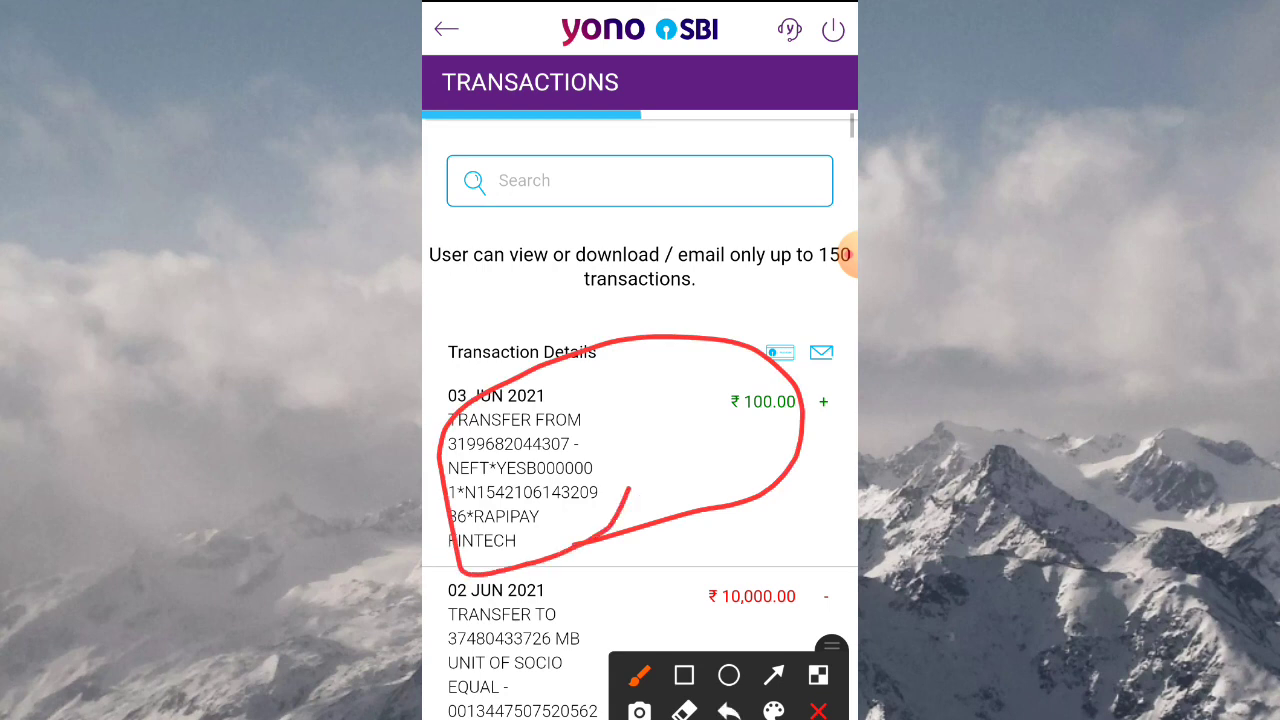